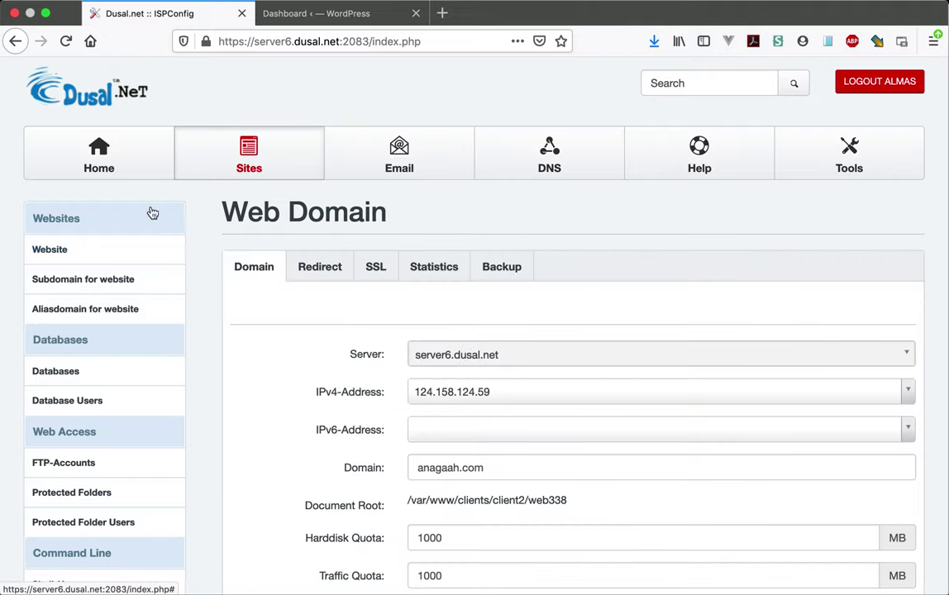
# Set the PHP version of the anagaah.com web domain to PHP 7.3 and save the domain settings
pyautogui.scroll(-5, 461, 317)
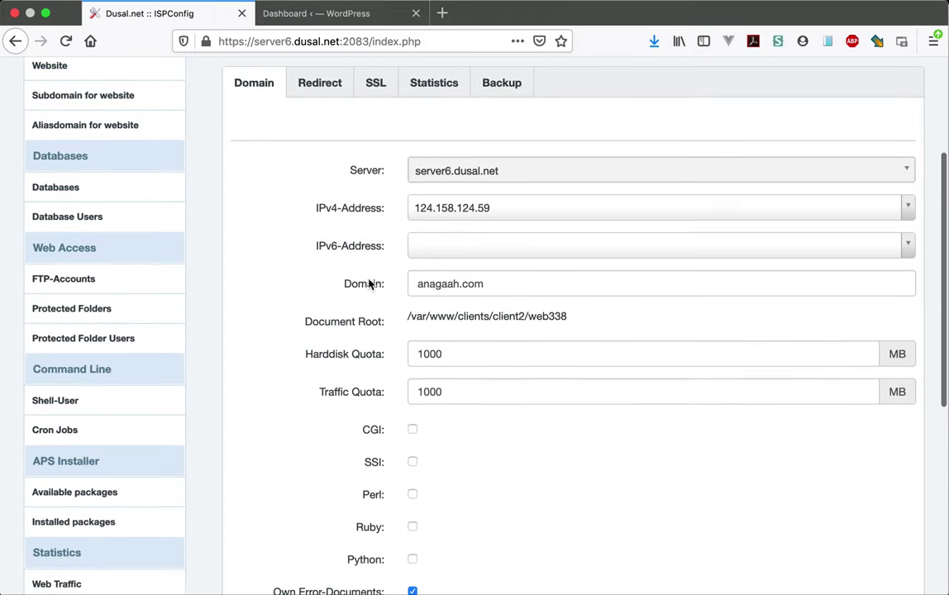
pyautogui.scroll(-10, 514, 307)
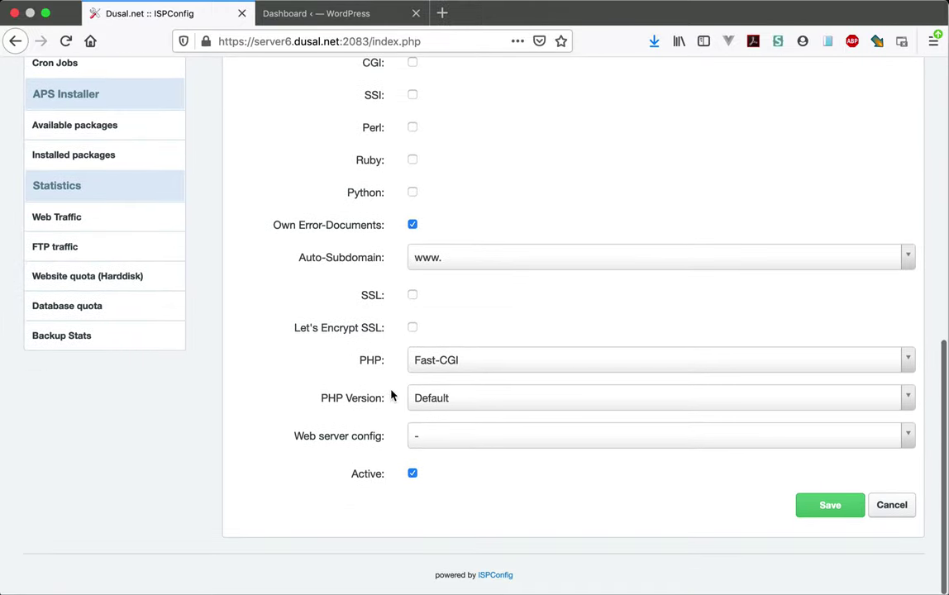
pyautogui.click(587, 402)
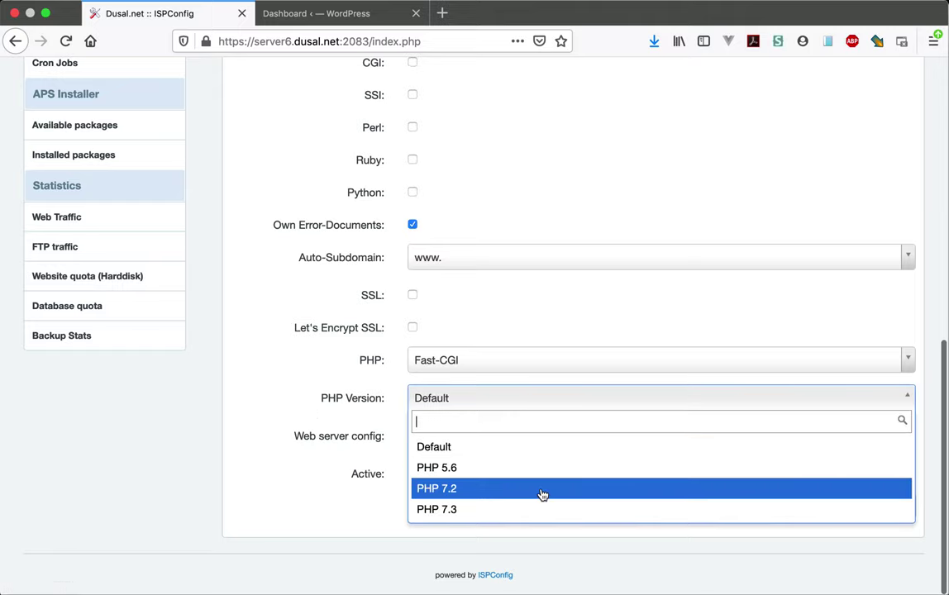
pyautogui.click(506, 510)
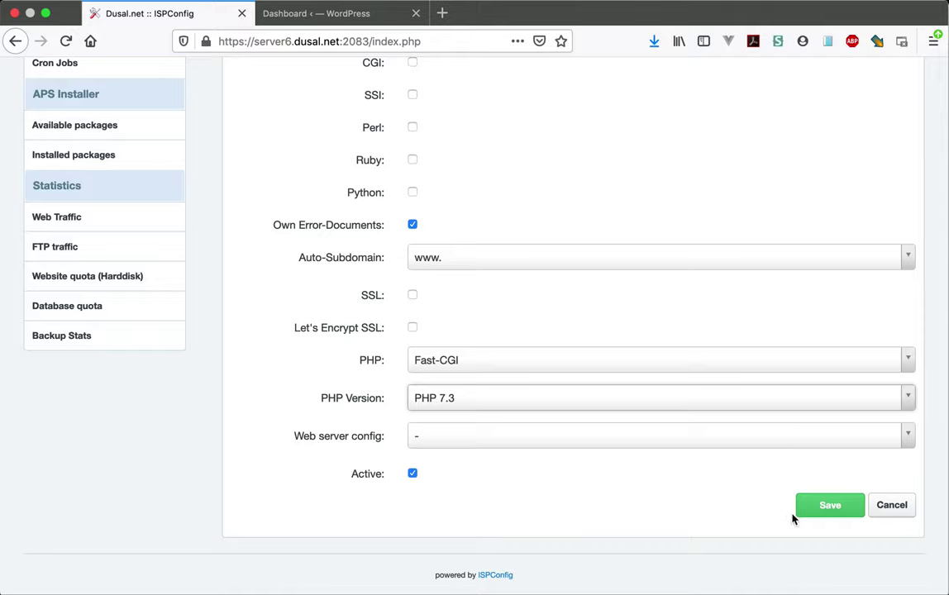
pyautogui.click(821, 507)
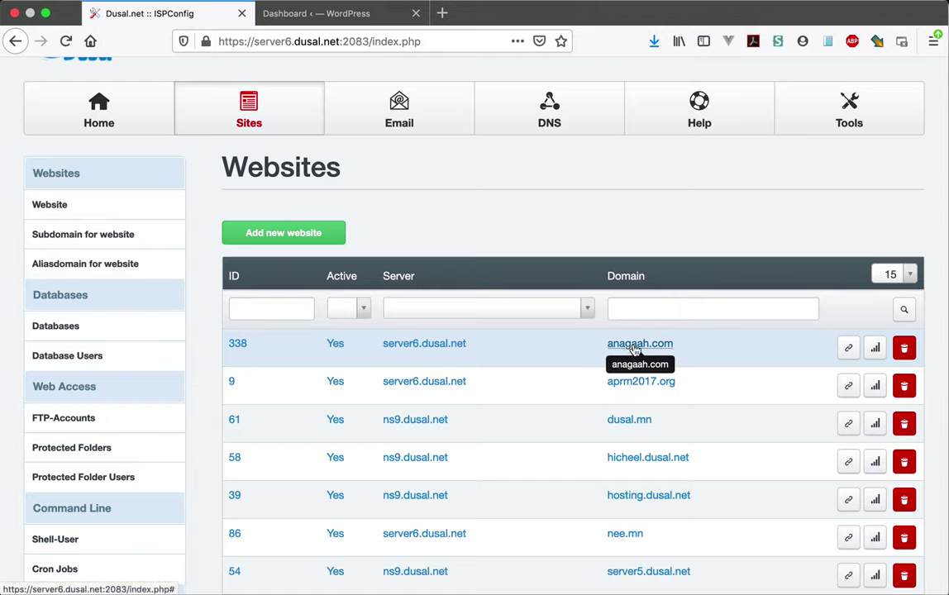
# Reopen the anagaah.com web domain from the website list, check its PHP version setting and save the form
pyautogui.scroll(2, 636, 351)
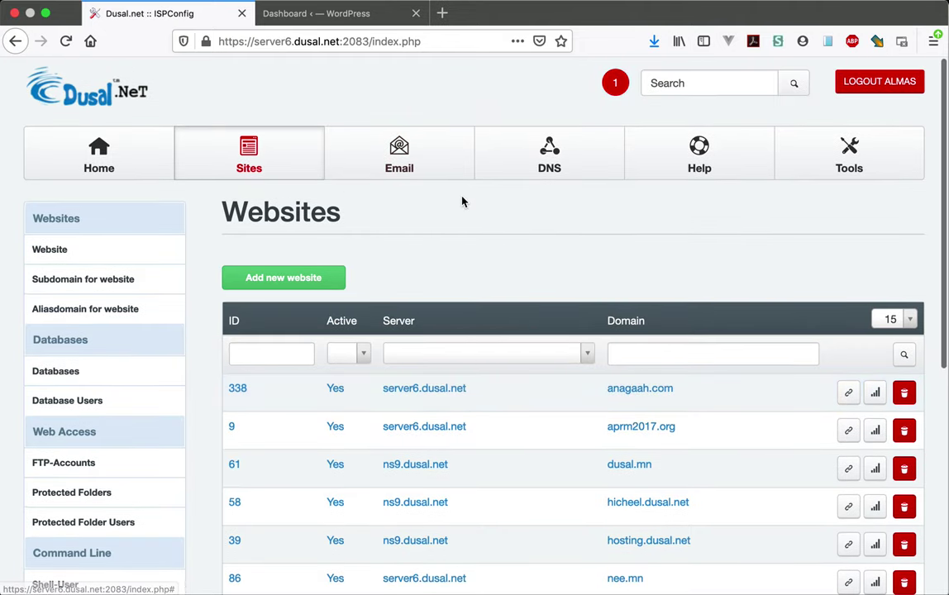
pyautogui.click(662, 387)
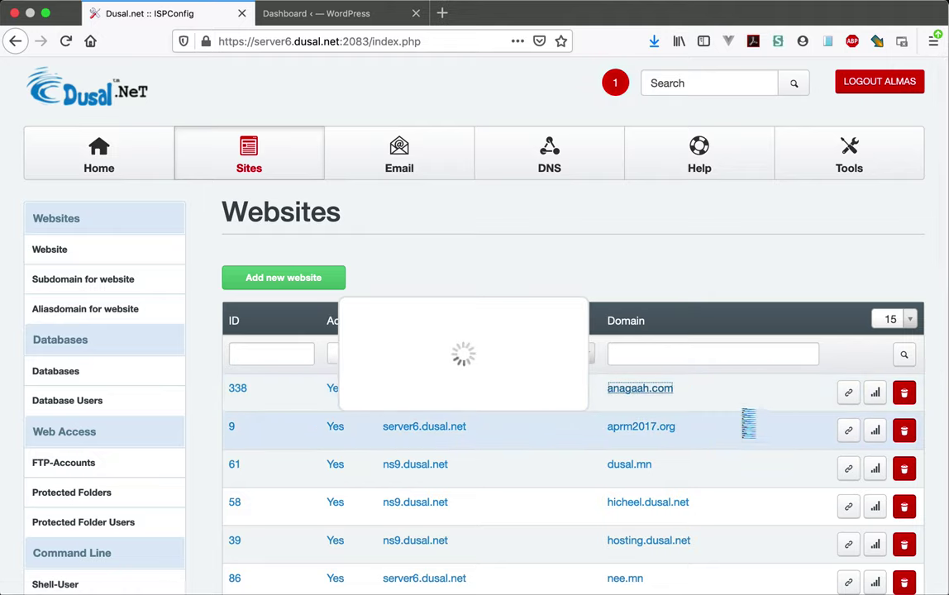
pyautogui.scroll(-1, 742, 415)
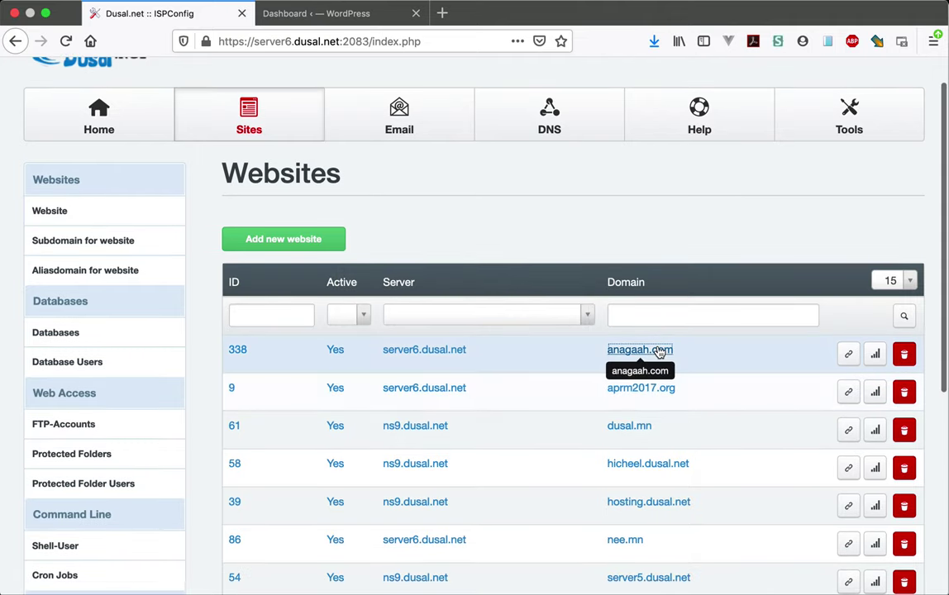
pyautogui.scroll(1, 604, 86)
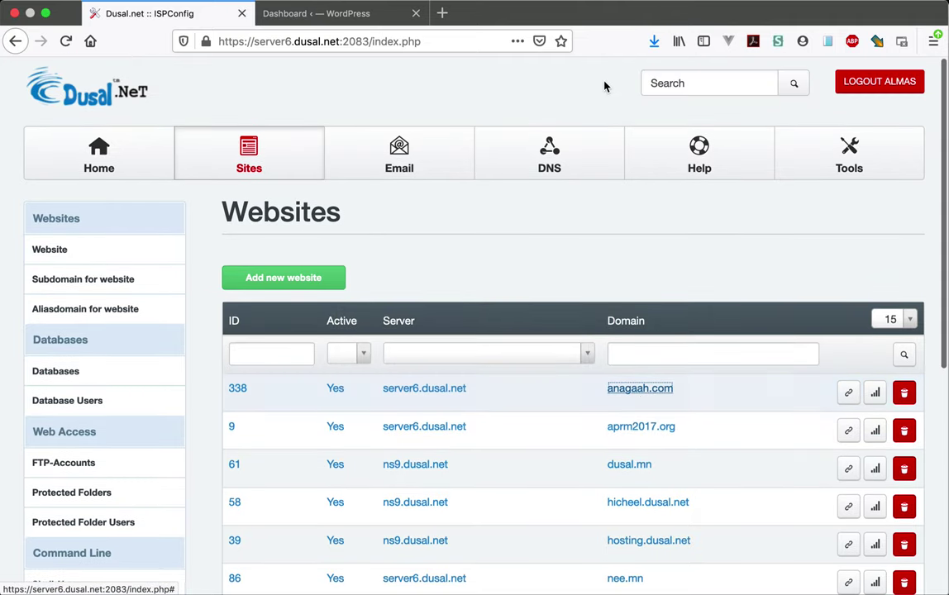
pyautogui.click(650, 393)
pyautogui.scroll(-10, 715, 396)
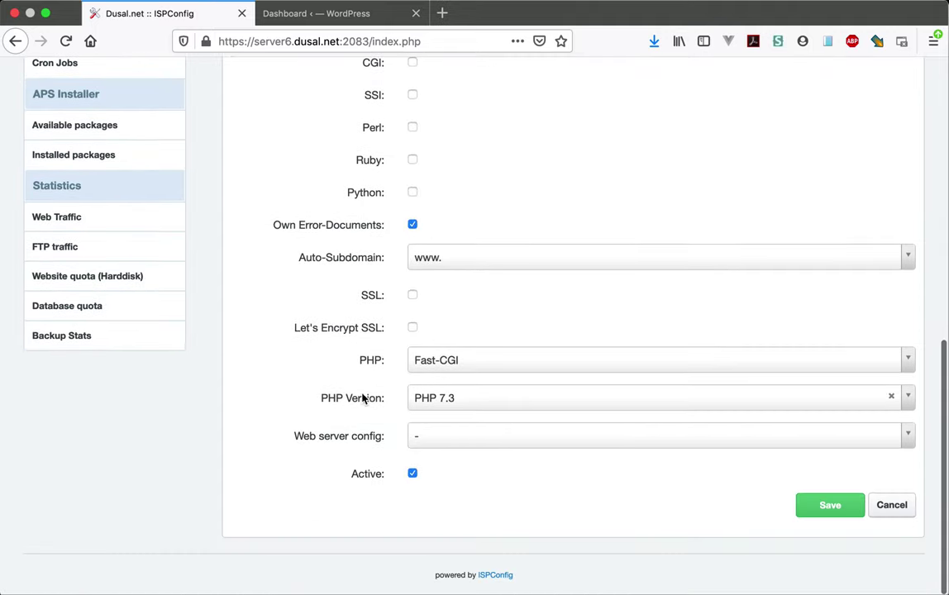
pyautogui.scroll(3, 449, 395)
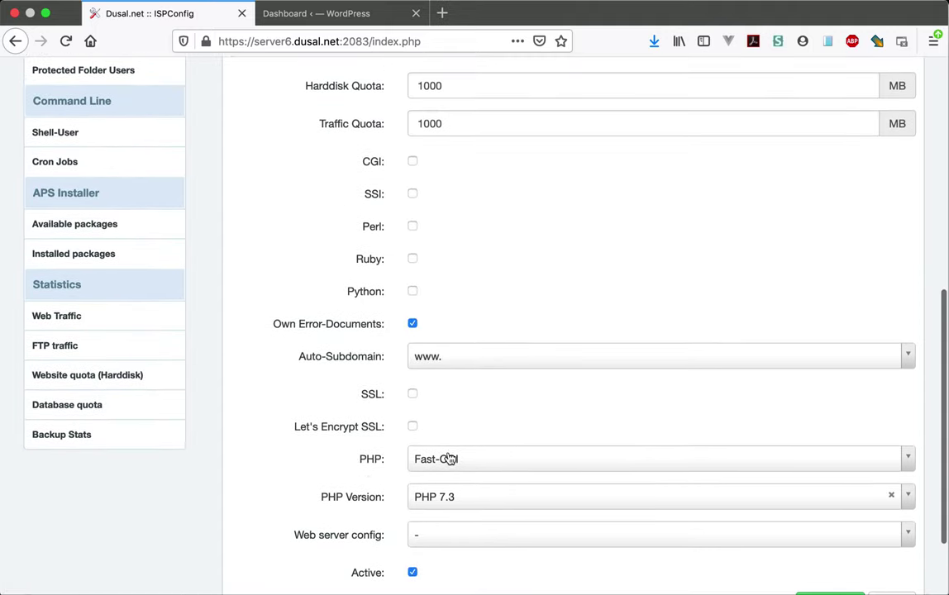
pyautogui.scroll(-3, 532, 490)
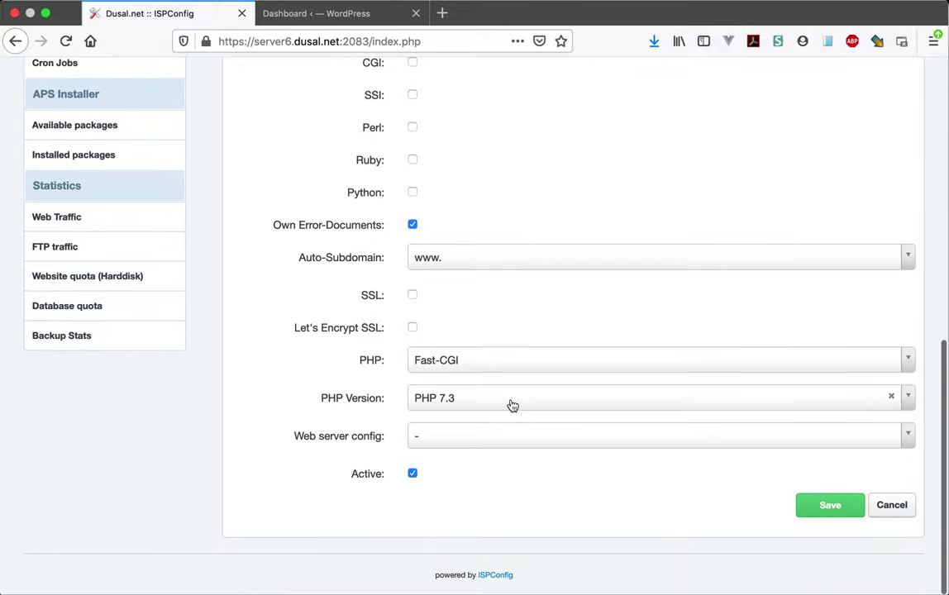
pyautogui.click(824, 509)
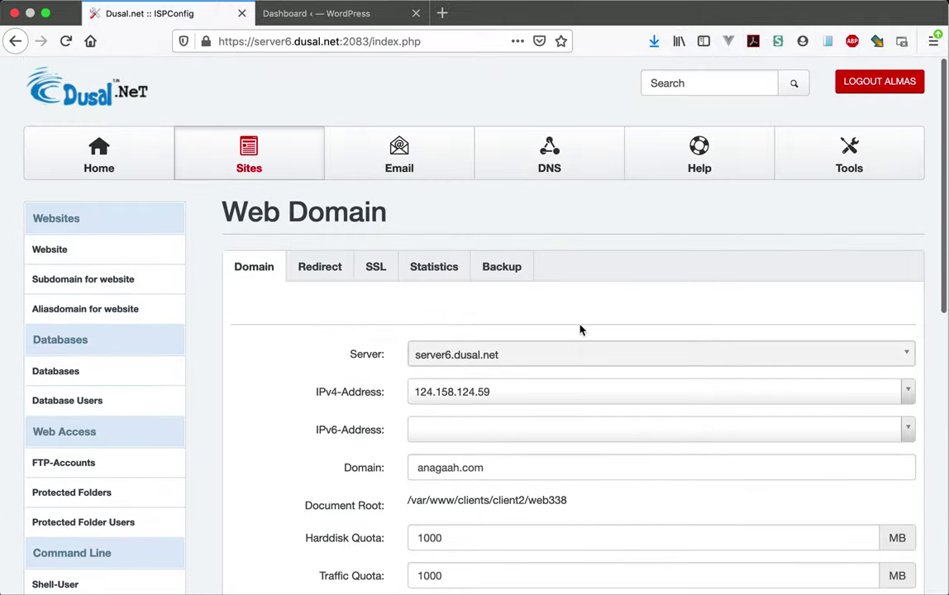
# Switch to the anagaah.com WordPress dashboard, reload it and check the available WordPress, plugin and theme updates
pyautogui.click(297, 15)
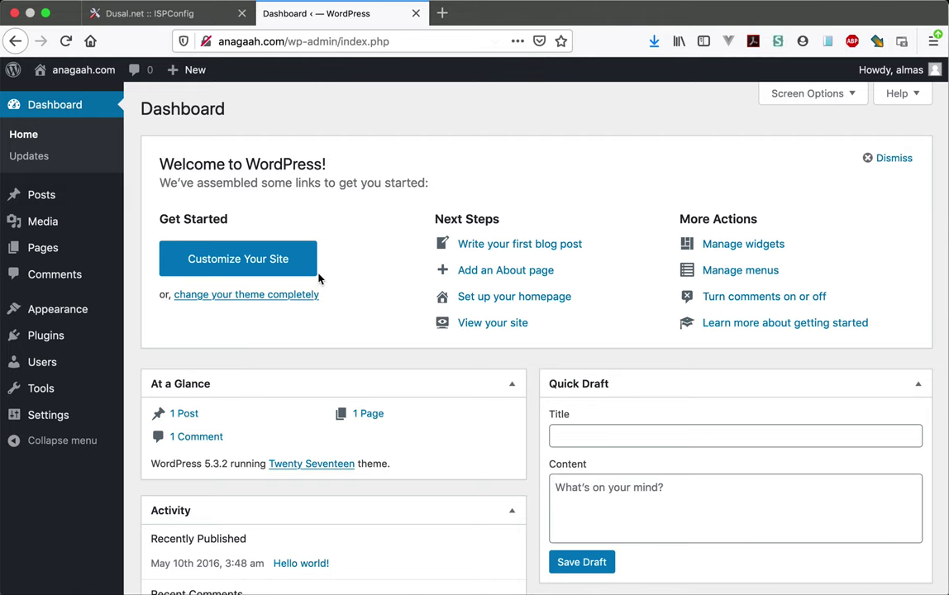
pyautogui.click(65, 41)
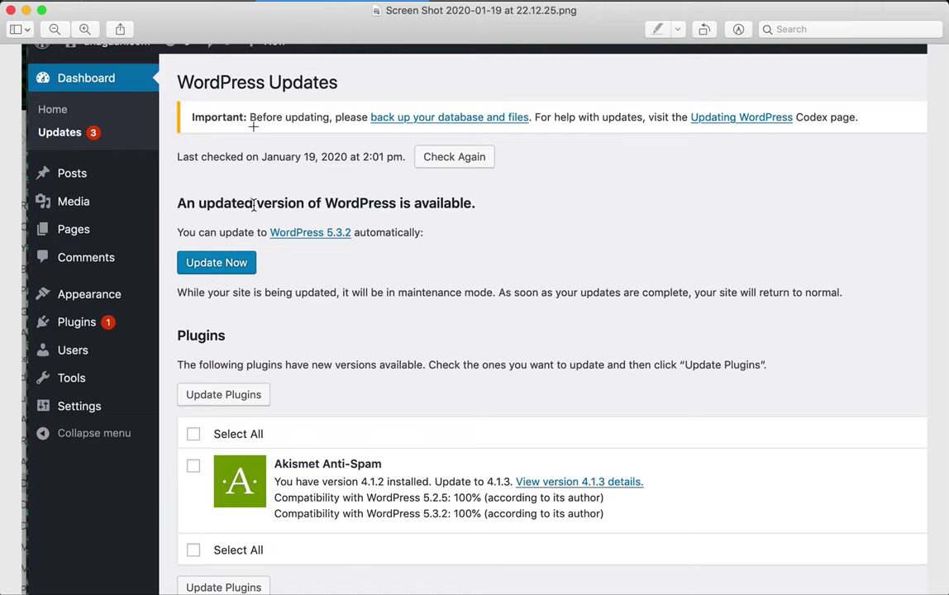
pyautogui.moveTo(255, 31); pyautogui.dragTo(252, 2)
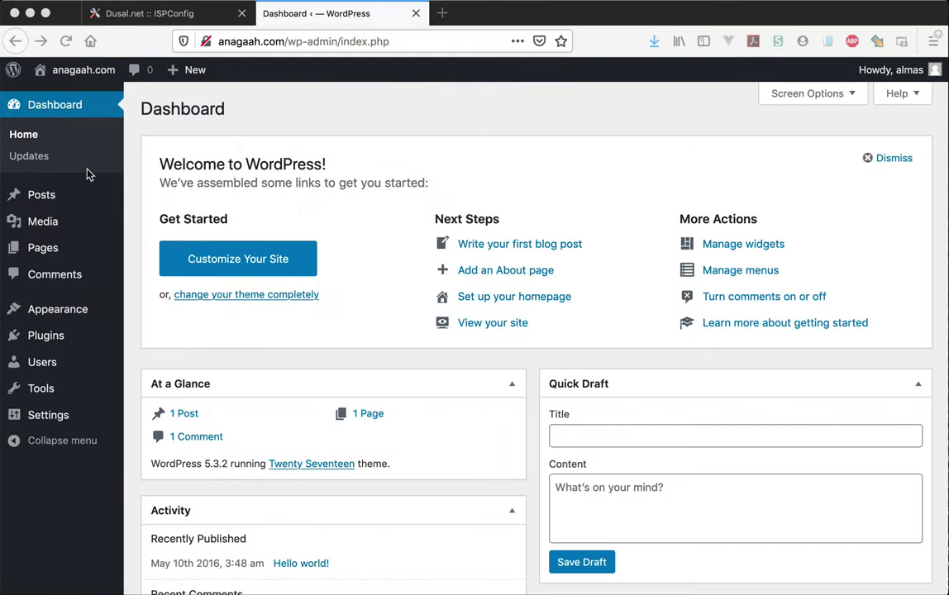
pyautogui.click(37, 157)
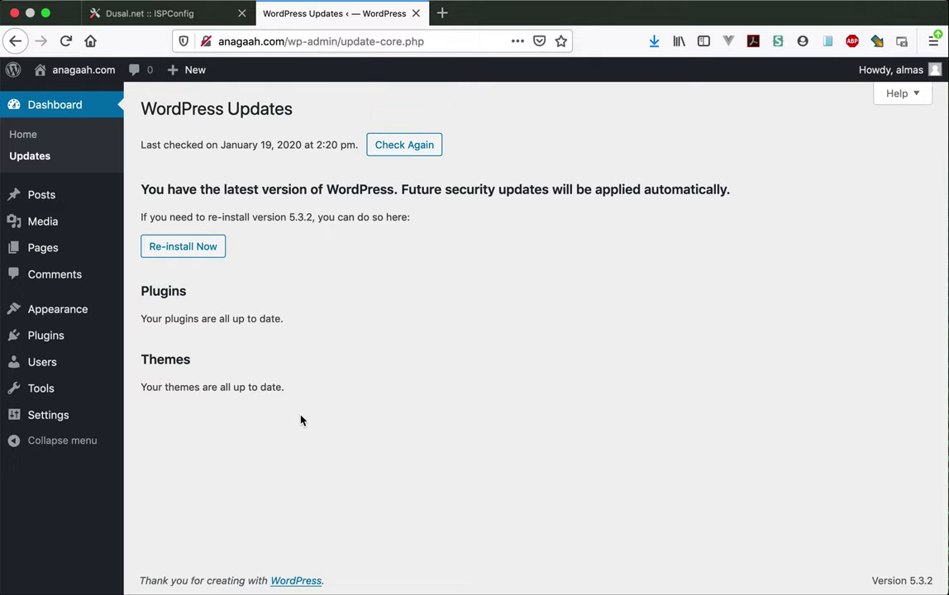
# Go to the page for adding new plugins and search the plugin directory for "WP fast cache"
pyautogui.moveTo(55, 338)
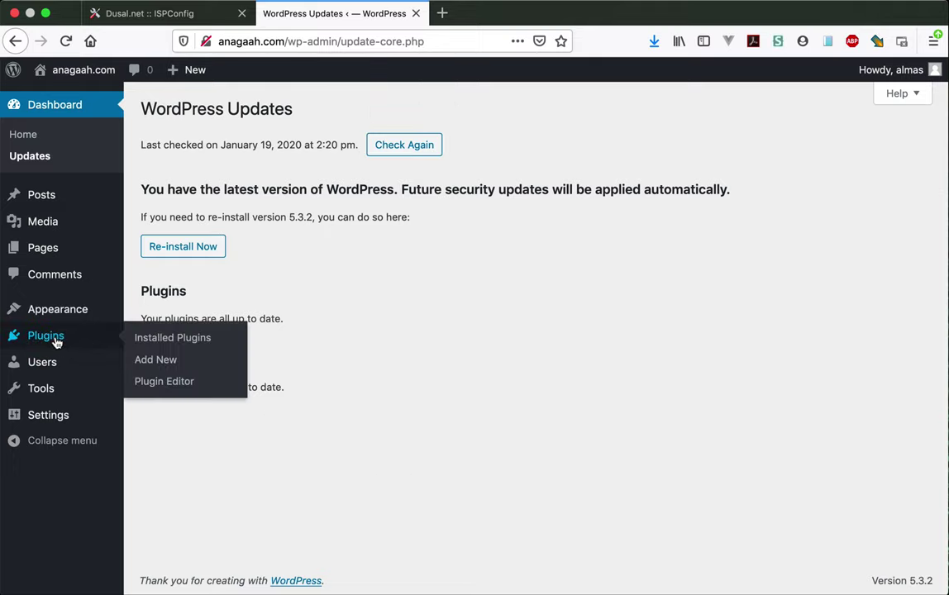
pyautogui.click(158, 360)
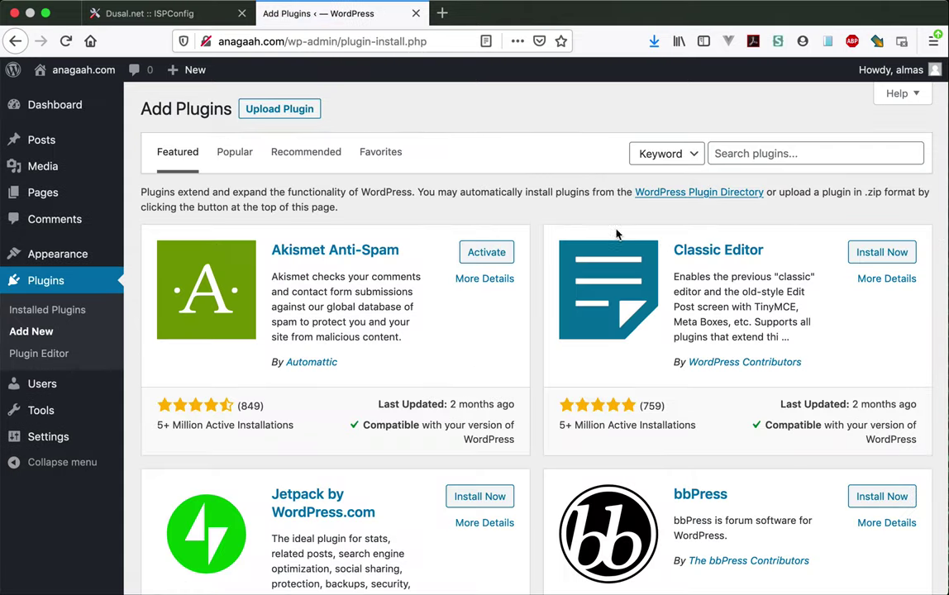
pyautogui.click(772, 153)
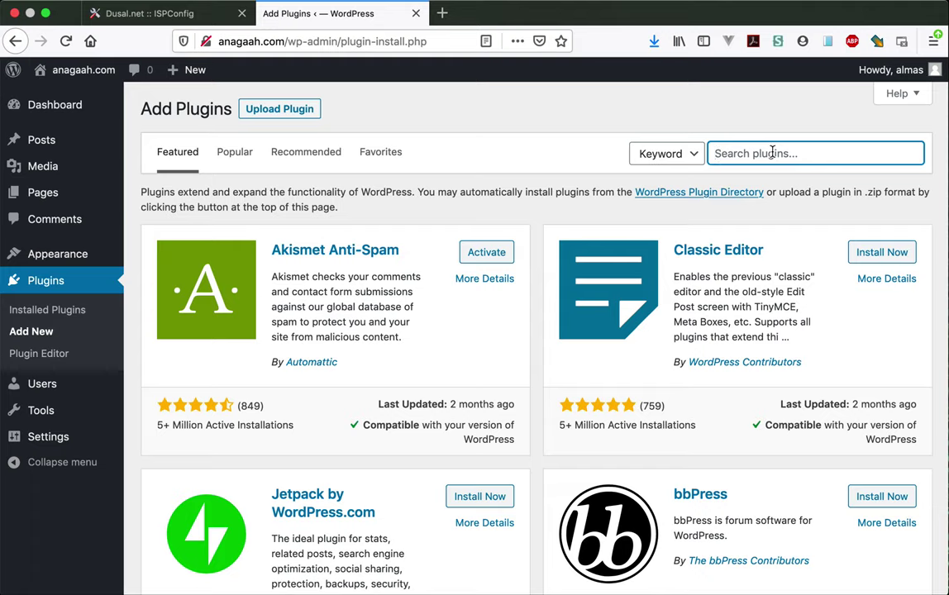
pyautogui.write('wp')
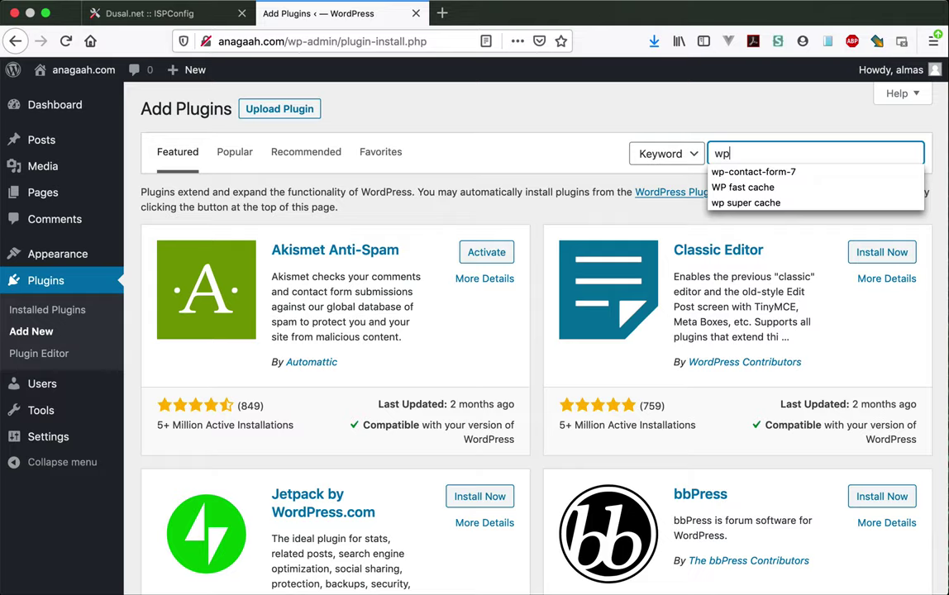
pyautogui.press('Down')
pyautogui.press('Down')
pyautogui.press('Return')
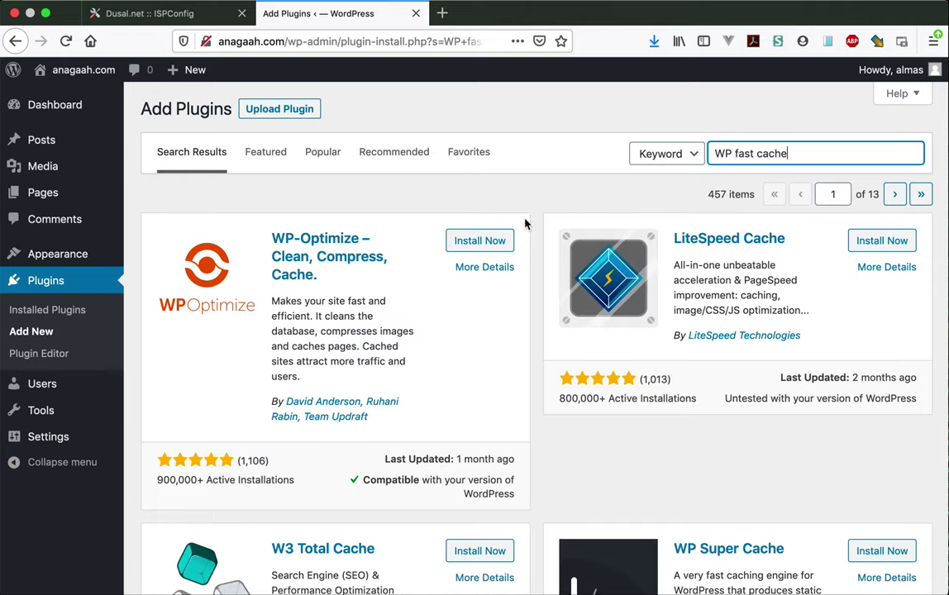
# Look through the caching plugins found, dismiss the break reminder and search for "wp super cache" instead
pyautogui.scroll(-5, 541, 217)
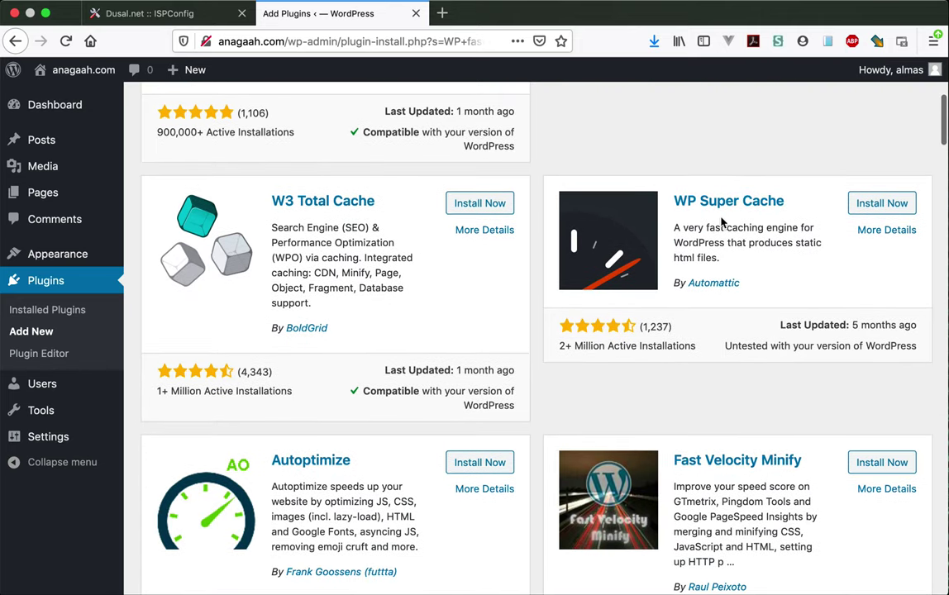
pyautogui.scroll(4, 794, 203)
pyautogui.scroll(1, 793, 203)
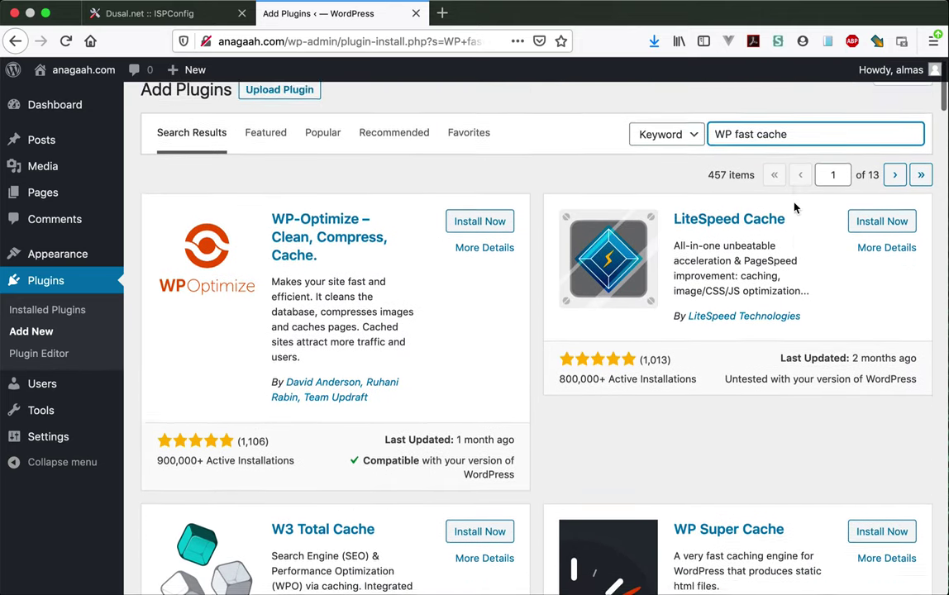
pyautogui.scroll(-4, 712, 181)
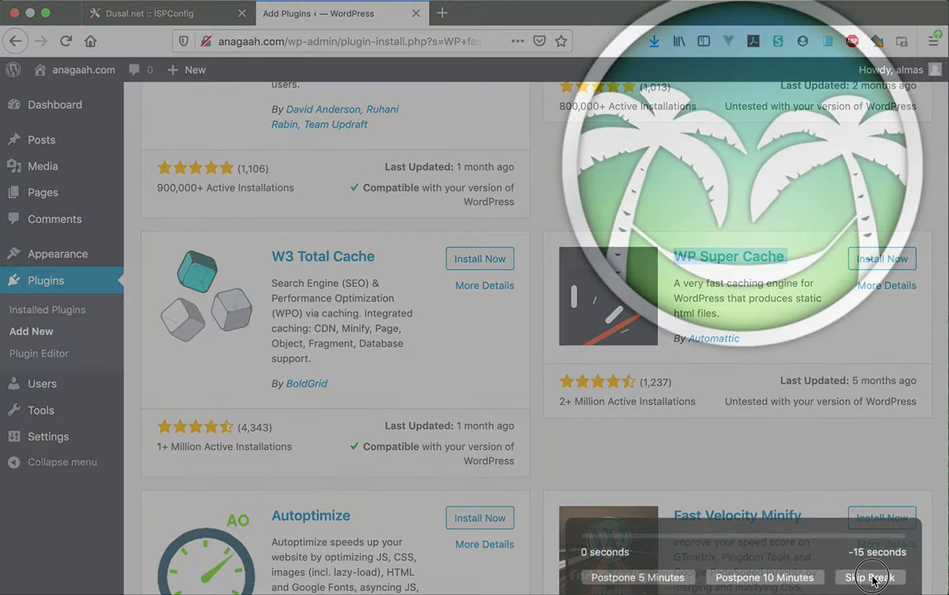
pyautogui.click(856, 577)
pyautogui.scroll(5, 777, 307)
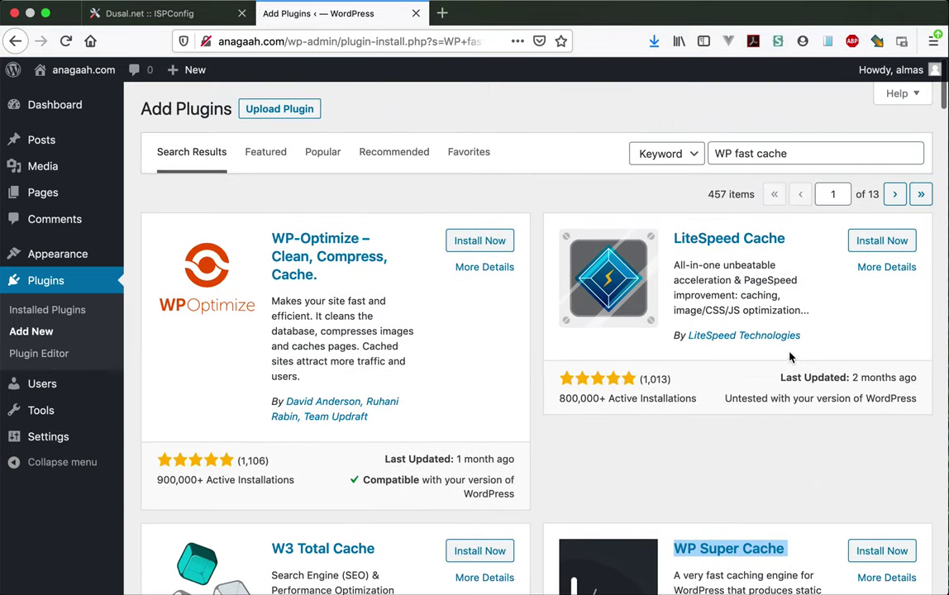
pyautogui.click(731, 151)
pyautogui.hotkey('ctrl', 'a')
pyautogui.write('WP Super Cache')
pyautogui.press('BackSpace')
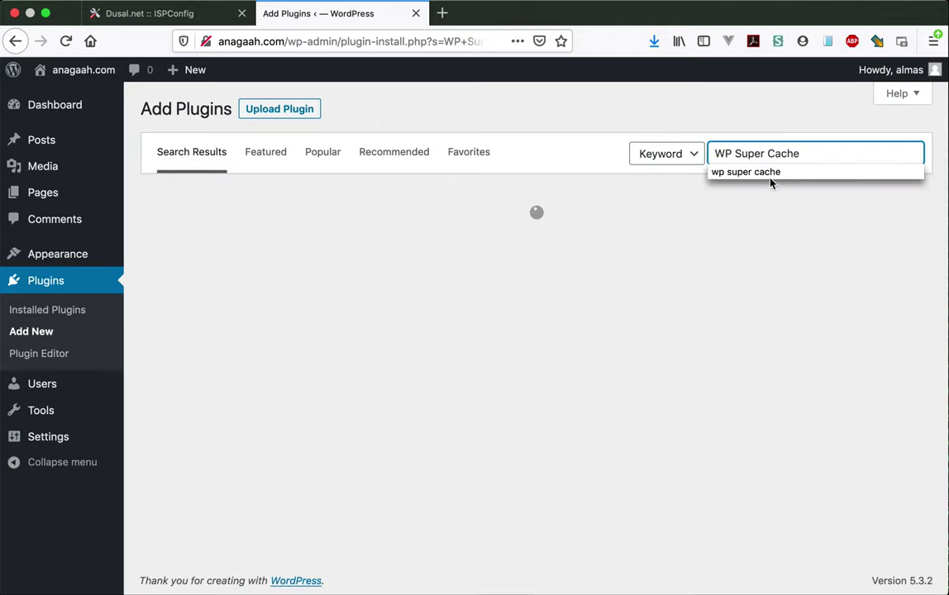
pyautogui.click(769, 173)
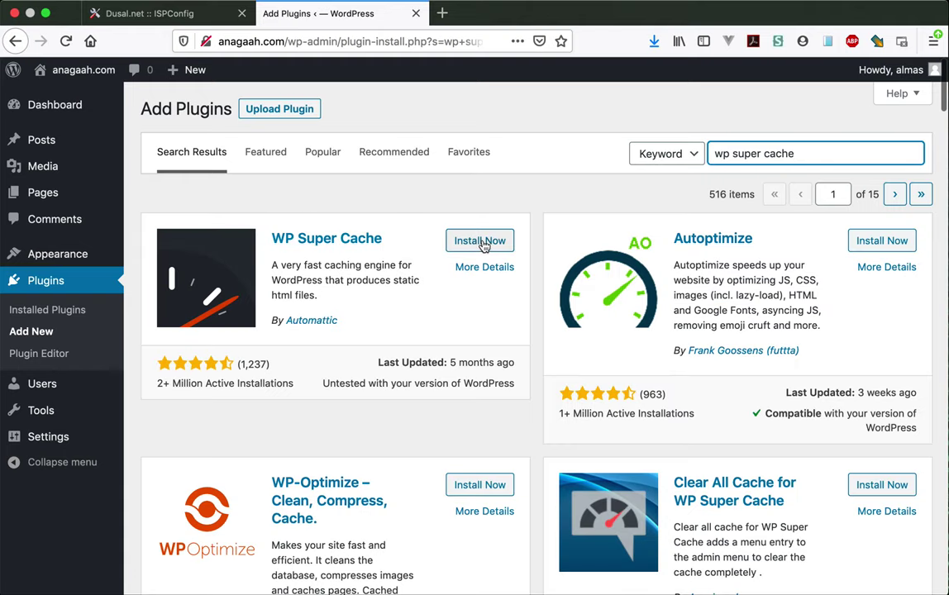
# Install and activate the WP Super Cache plugin, and dismiss its login cookie warning
pyautogui.click(482, 243)
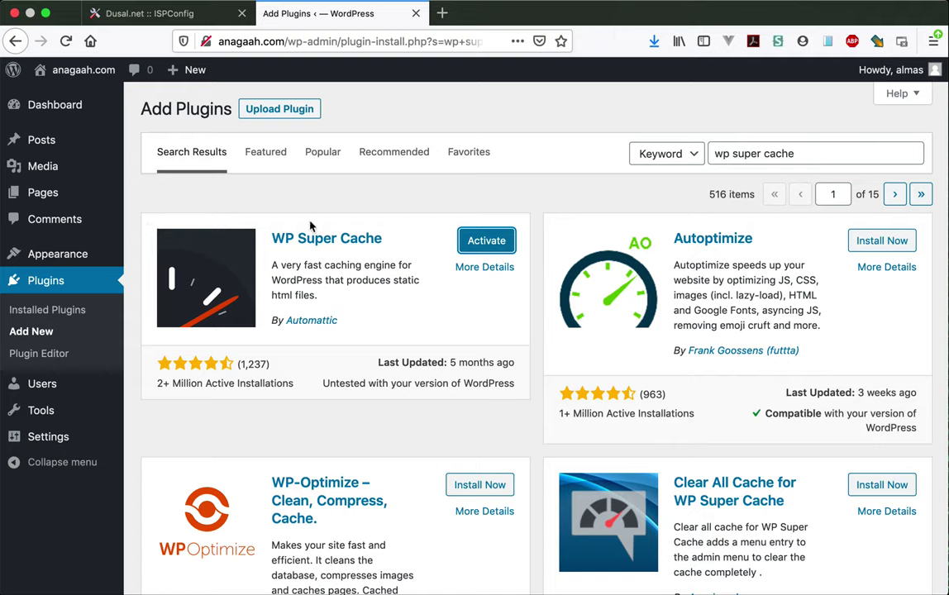
pyautogui.click(500, 248)
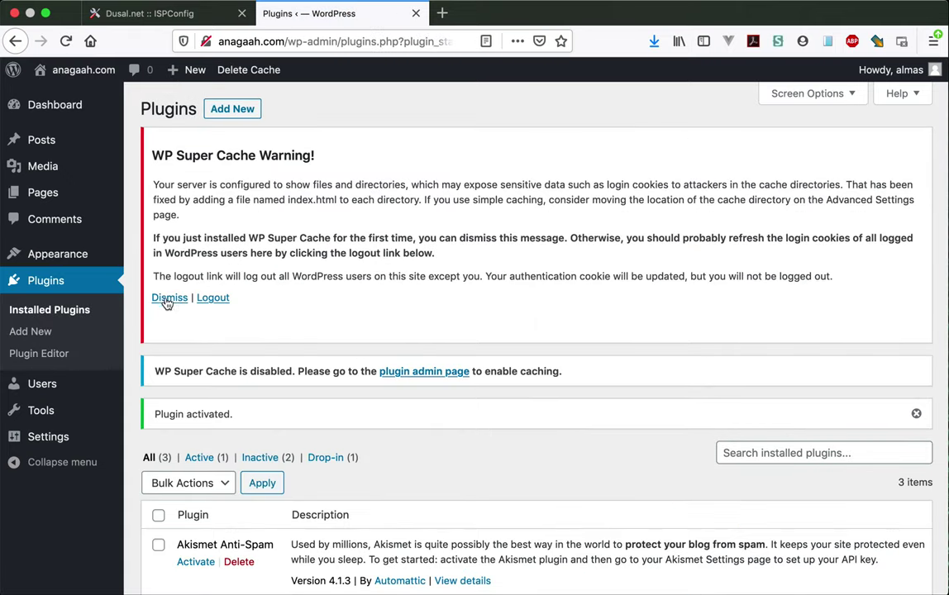
pyautogui.click(169, 300)
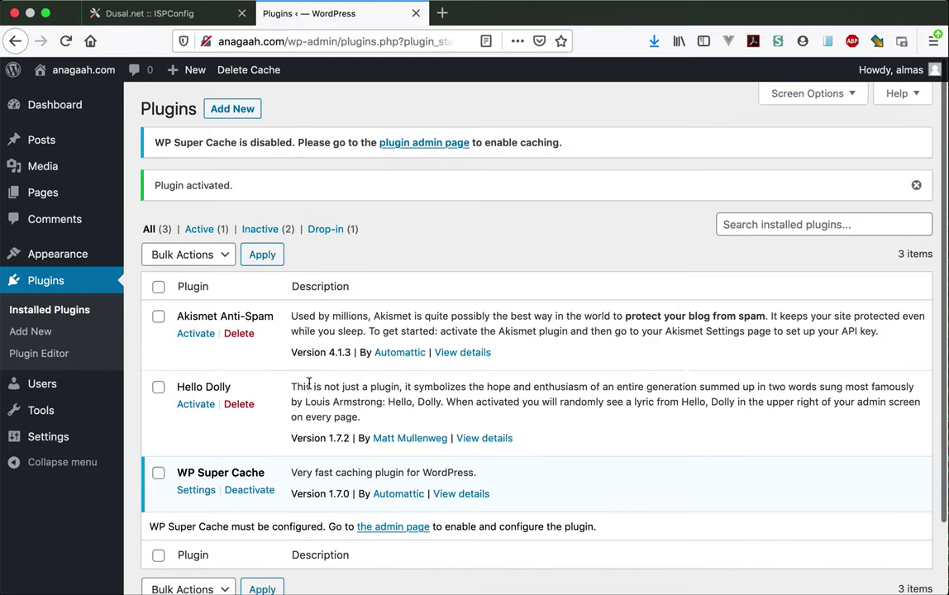
# Open the WP Super Cache settings from the installed plugins list and go on to the permalink options
pyautogui.scroll(-2, 309, 383)
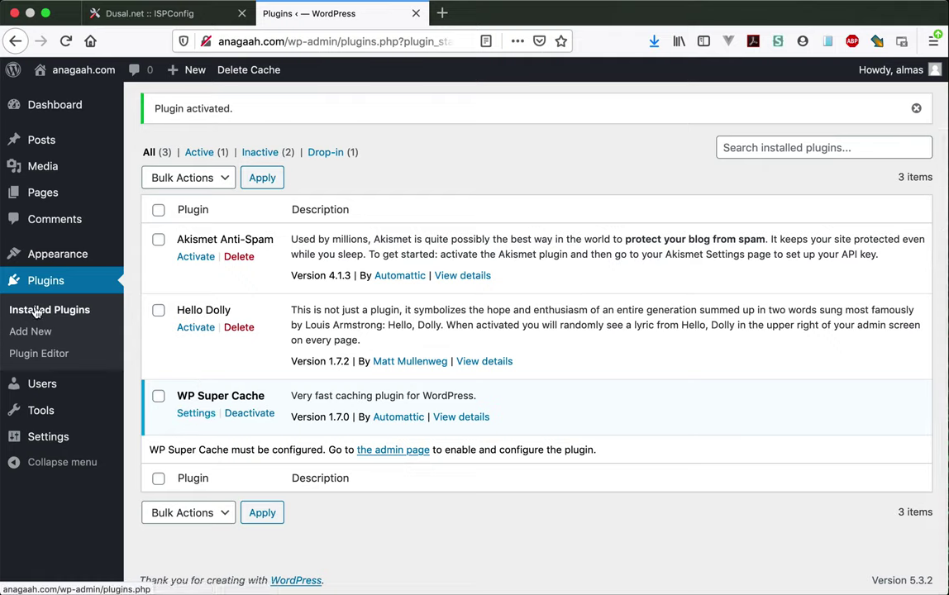
pyautogui.moveTo(53, 443)
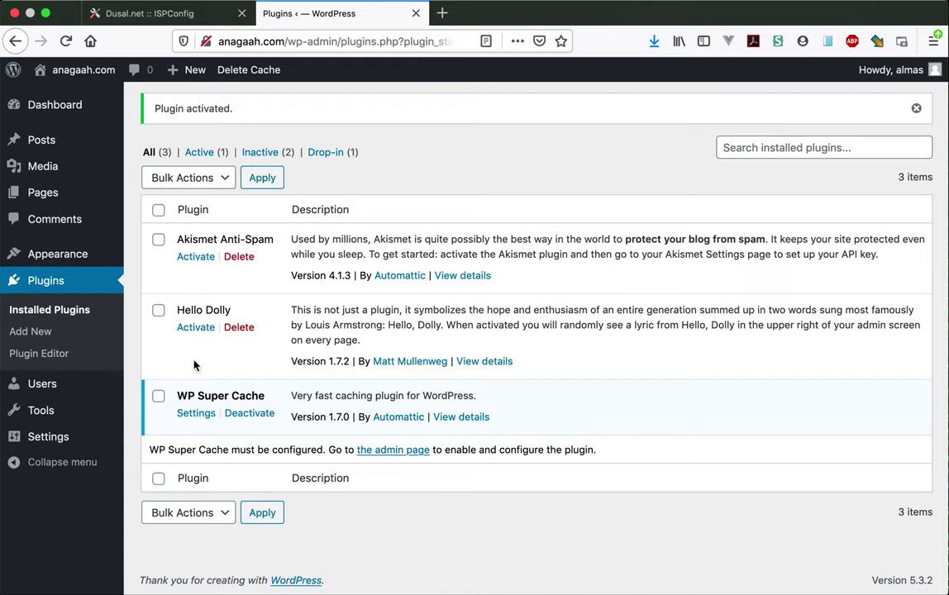
pyautogui.click(210, 417)
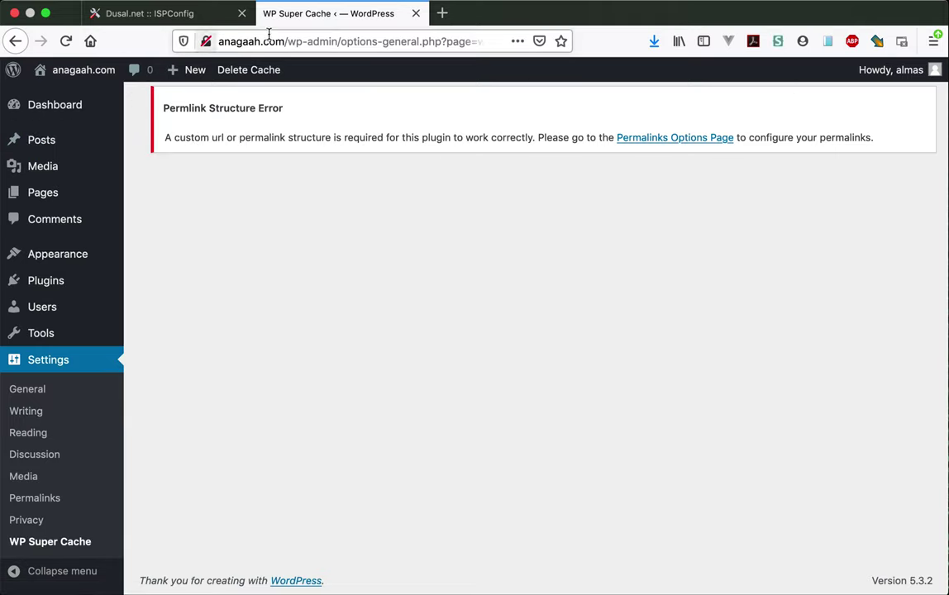
pyautogui.click(665, 139)
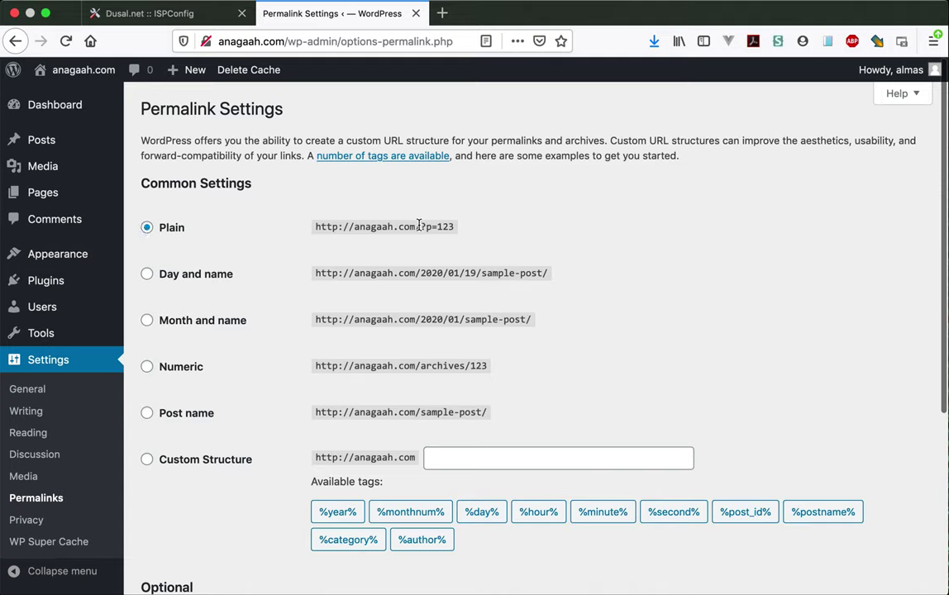
# Switch the permalink structure from plain links to Post name and save the changes
pyautogui.moveTo(420, 226); pyautogui.dragTo(431, 226)
pyautogui.click(147, 414)
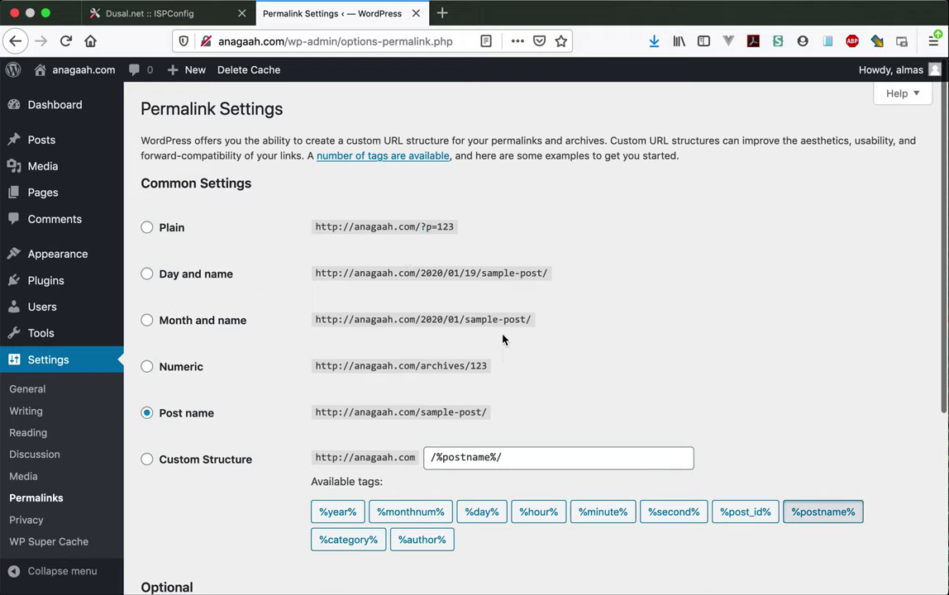
pyautogui.scroll(-5, 506, 328)
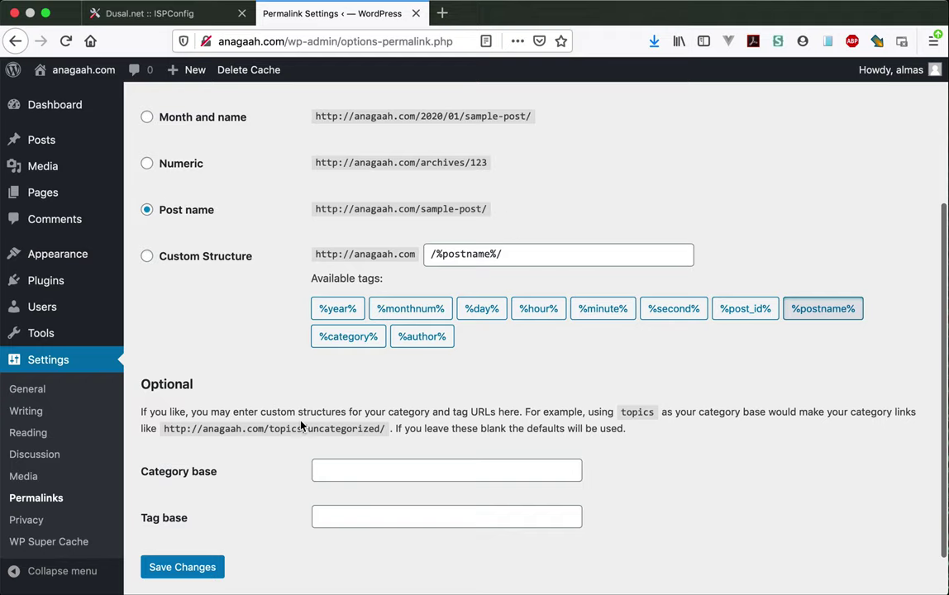
pyautogui.scroll(-1, 300, 424)
pyautogui.click(186, 516)
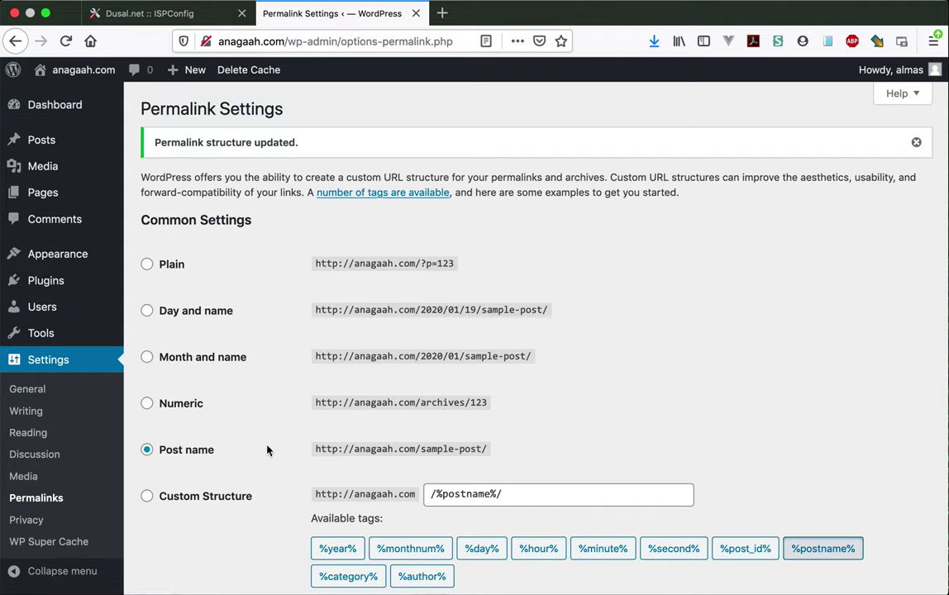
# Turn caching on in the WP Super Cache settings and update the status
pyautogui.click(66, 541)
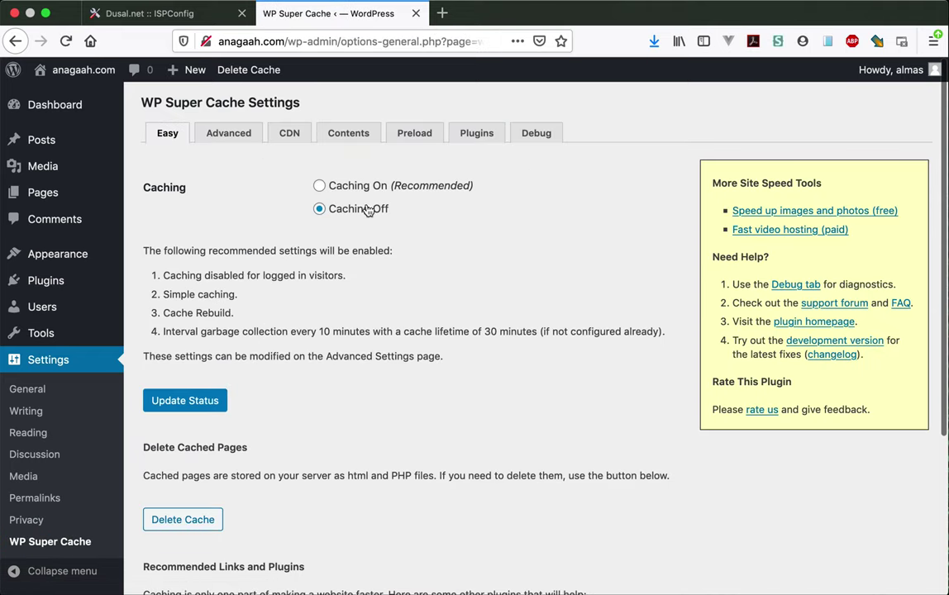
pyautogui.click(320, 185)
pyautogui.click(185, 400)
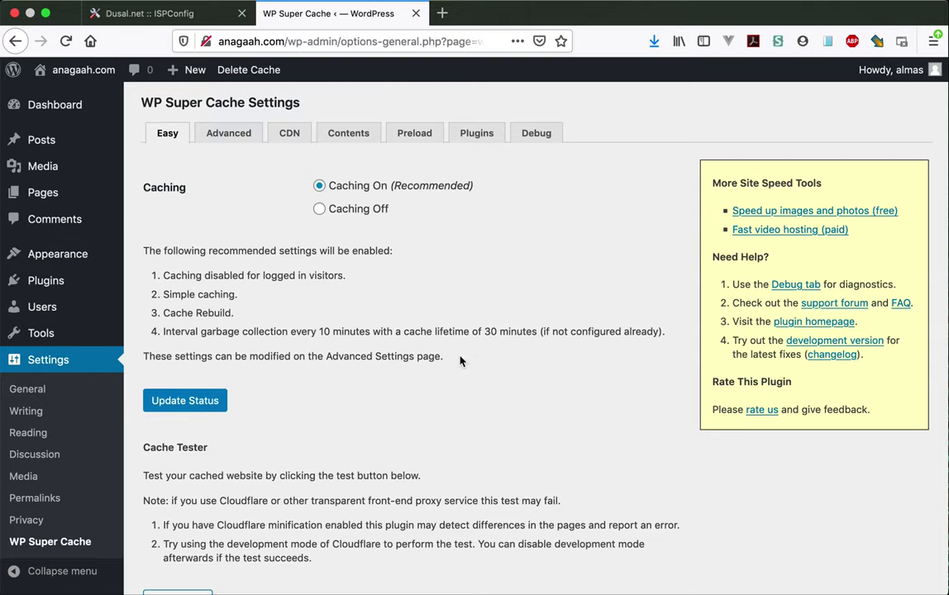
# Look through the advanced WP Super Cache settings and enable compressing pages so they are served more quickly to visitors
pyautogui.click(237, 139)
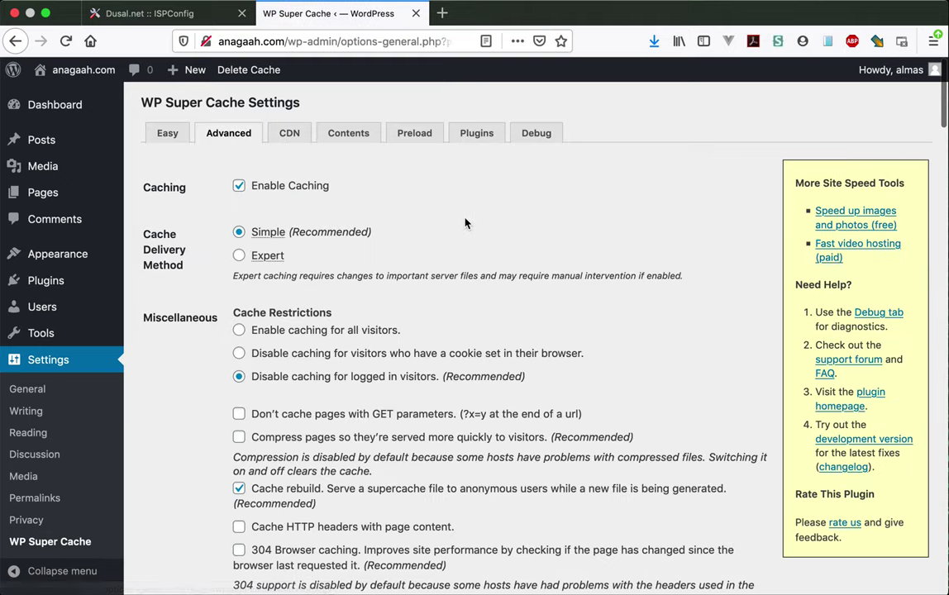
pyautogui.scroll(-3, 205, 183)
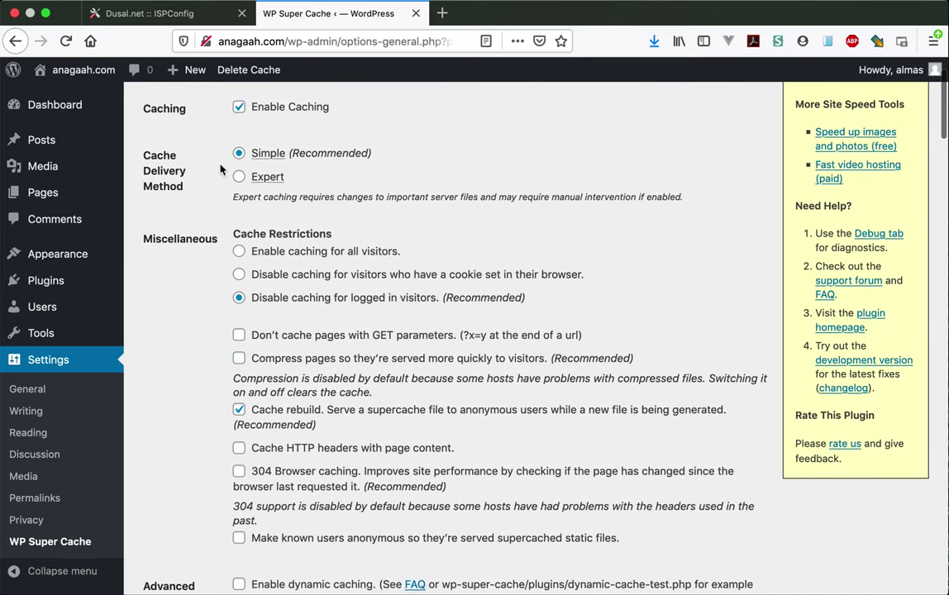
pyautogui.scroll(-1, 221, 163)
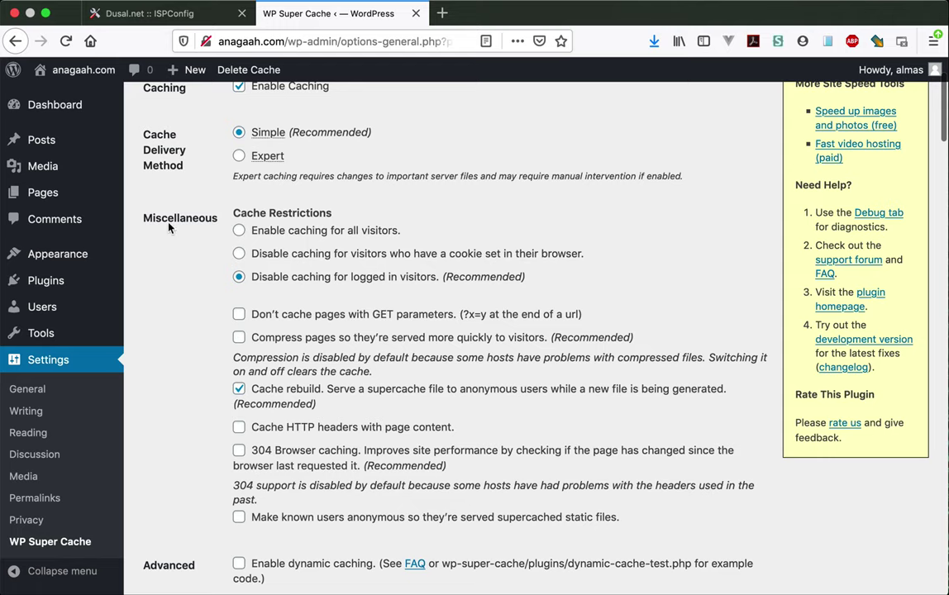
pyautogui.scroll(-4, 222, 318)
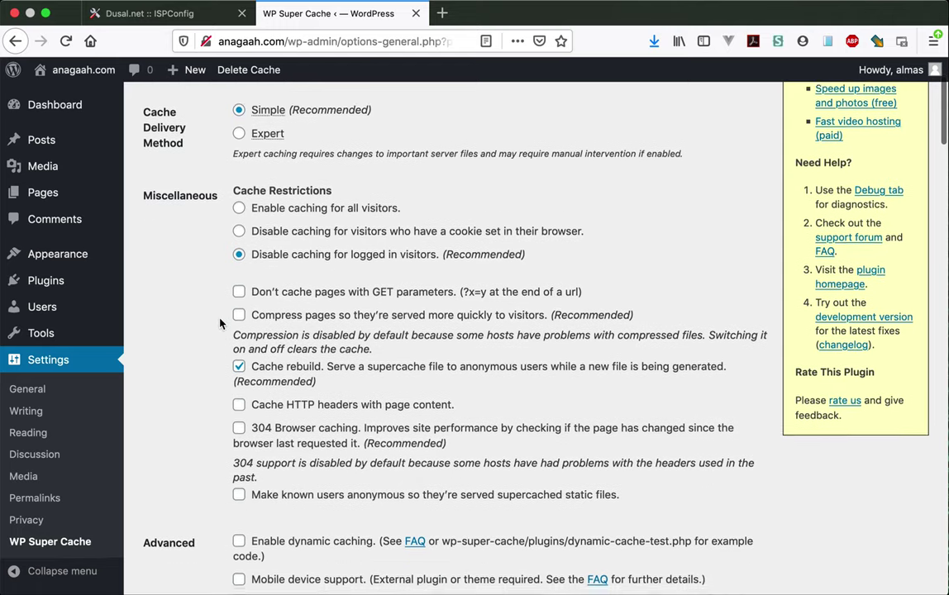
pyautogui.scroll(-8, 220, 325)
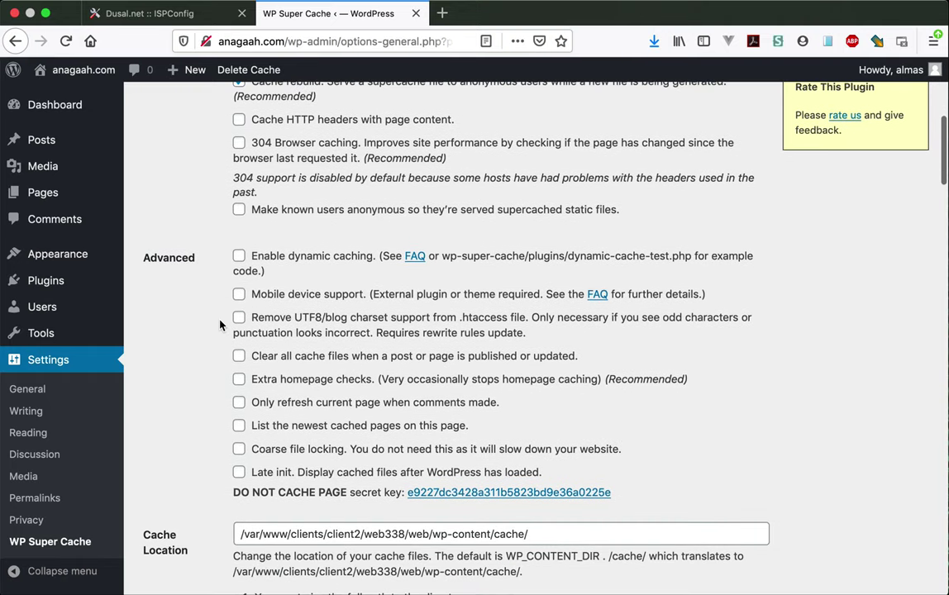
pyautogui.scroll(10, 220, 325)
pyautogui.scroll(3, 220, 325)
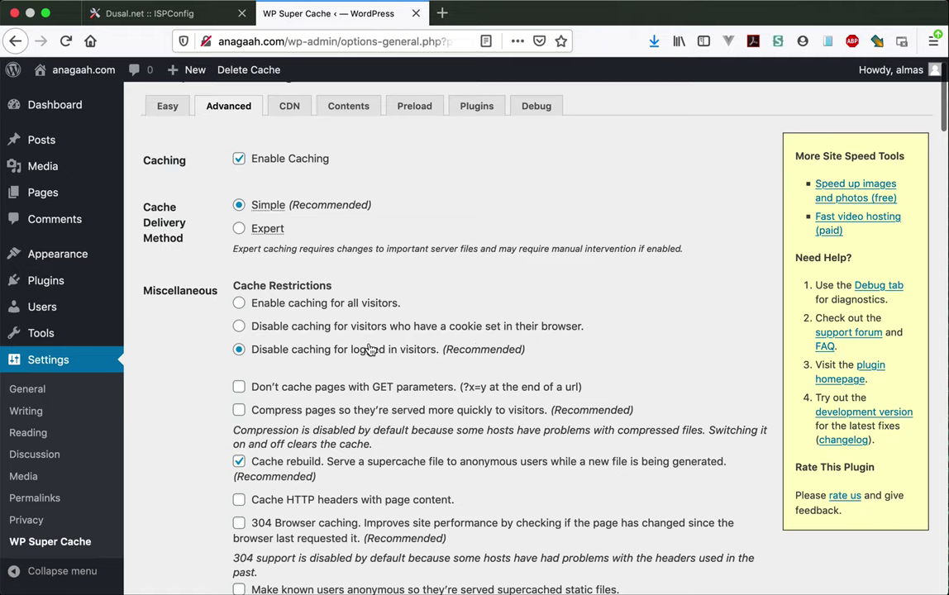
pyautogui.click(239, 410)
# Enable the recommended extra homepage checks among the advanced caching options
pyautogui.scroll(-2, 312, 409)
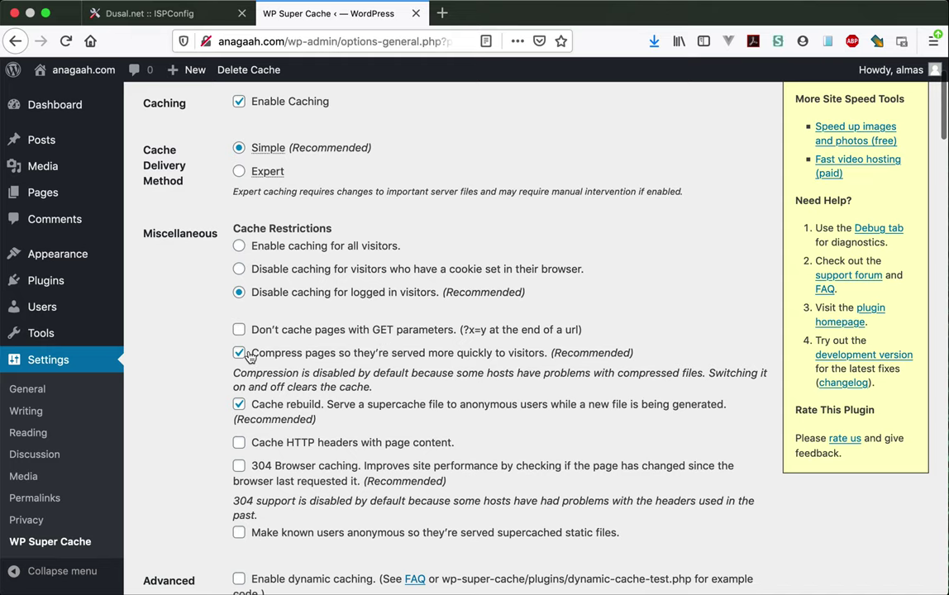
pyautogui.scroll(-3, 241, 347)
pyautogui.scroll(-2, 249, 354)
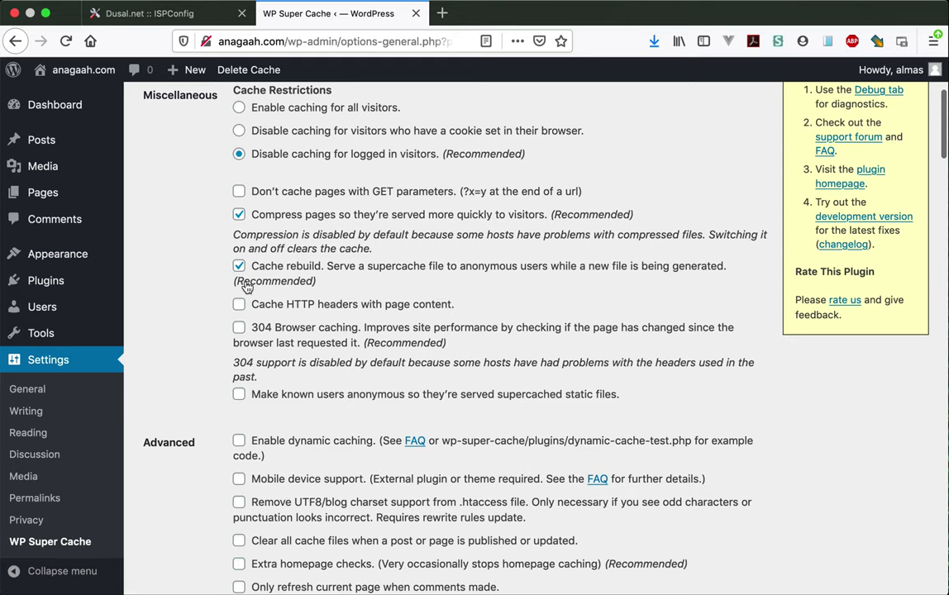
pyautogui.scroll(-5, 239, 352)
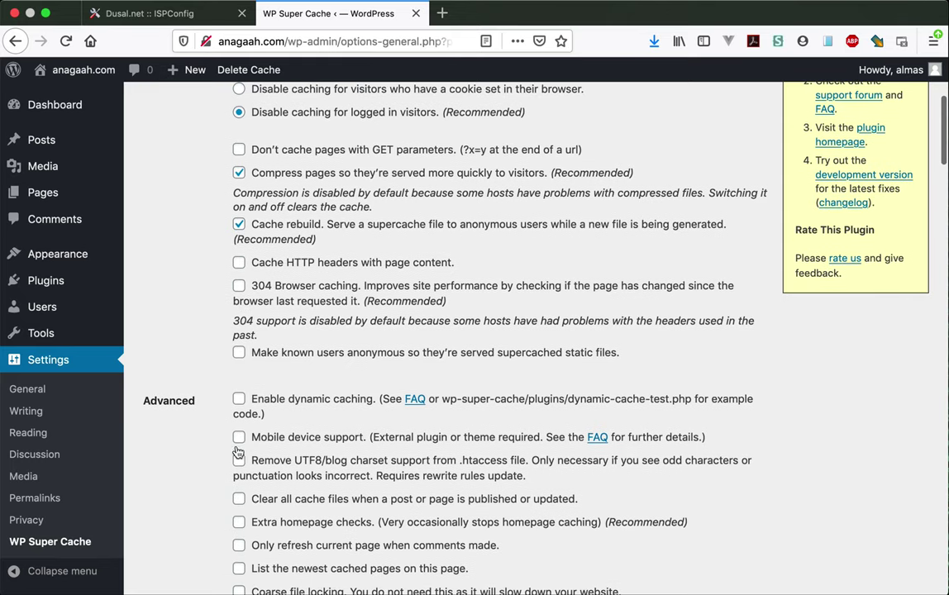
pyautogui.click(239, 422)
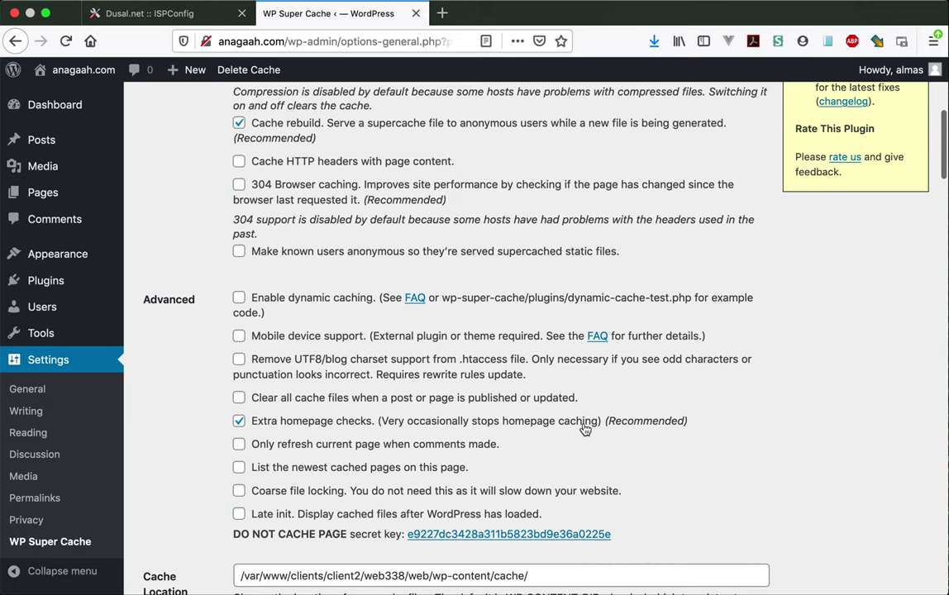
# Check the remaining advanced options and cache location notes, and enable 304 browser caching among the miscellaneous options
pyautogui.scroll(-7, 570, 426)
pyautogui.scroll(-2, 582, 430)
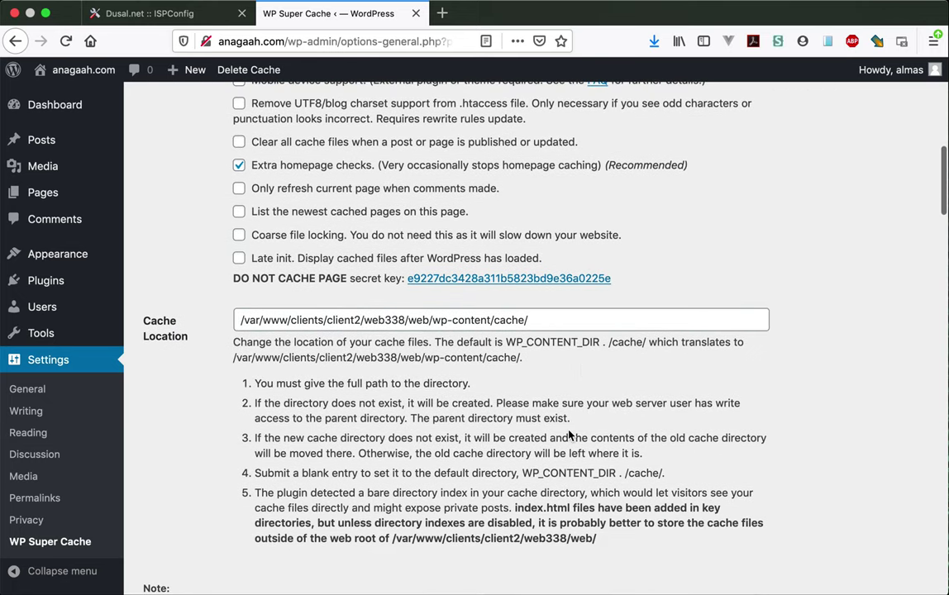
pyautogui.scroll(-2, 475, 438)
pyautogui.scroll(-1, 381, 444)
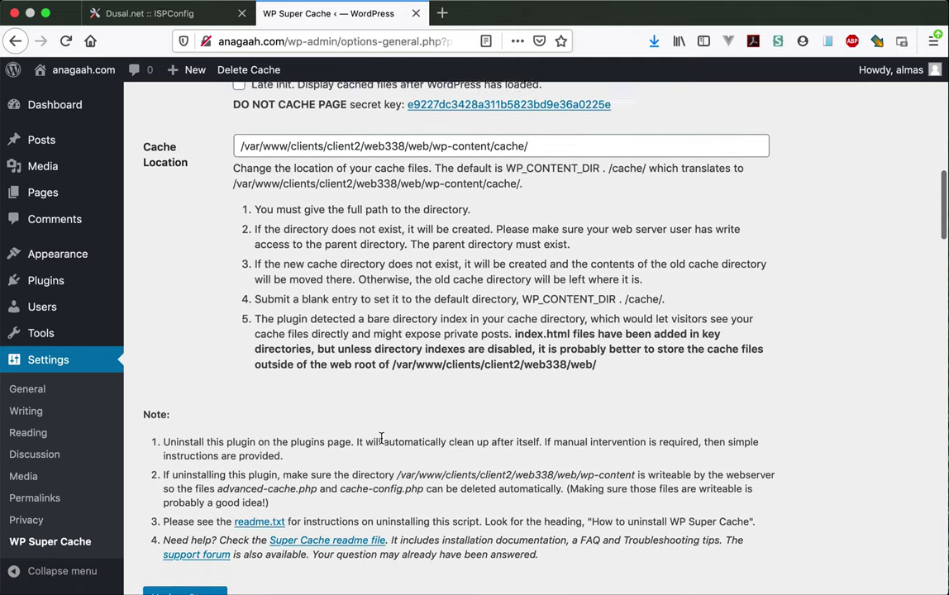
pyautogui.scroll(10, 381, 441)
pyautogui.scroll(1, 381, 440)
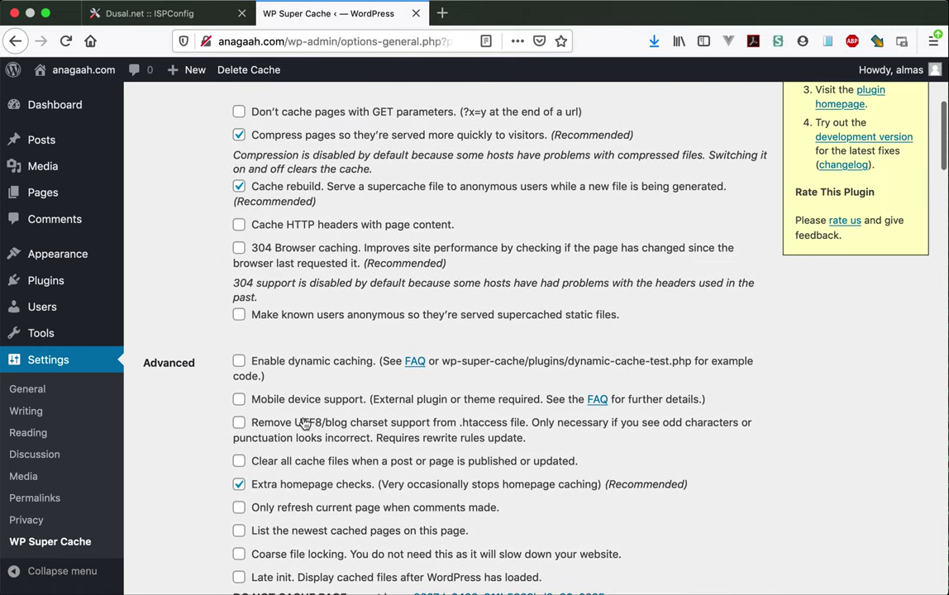
pyautogui.scroll(1, 381, 491)
pyautogui.scroll(2, 576, 490)
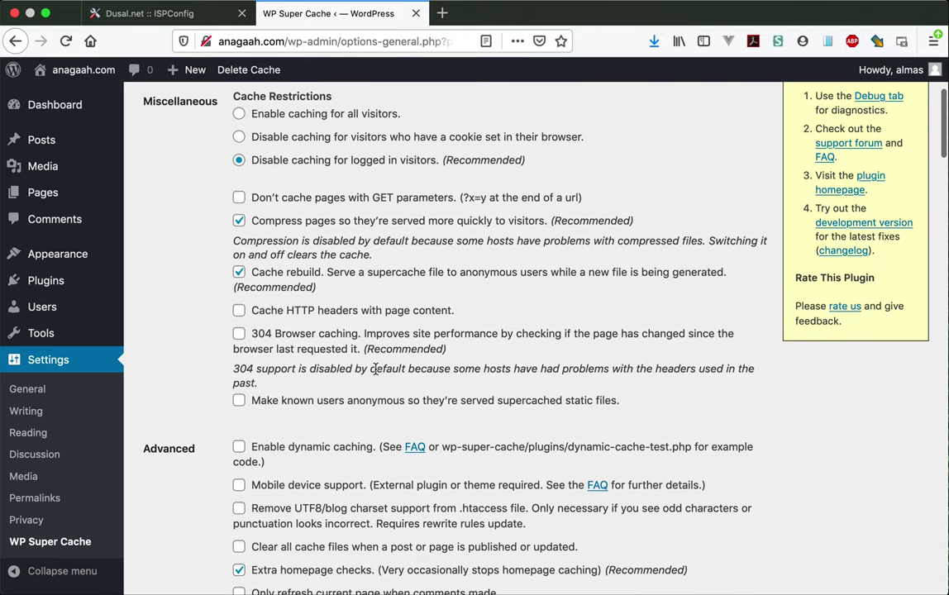
pyautogui.click(240, 336)
# Save the advanced WP Super Cache settings and review the selected options
pyautogui.scroll(-5, 237, 362)
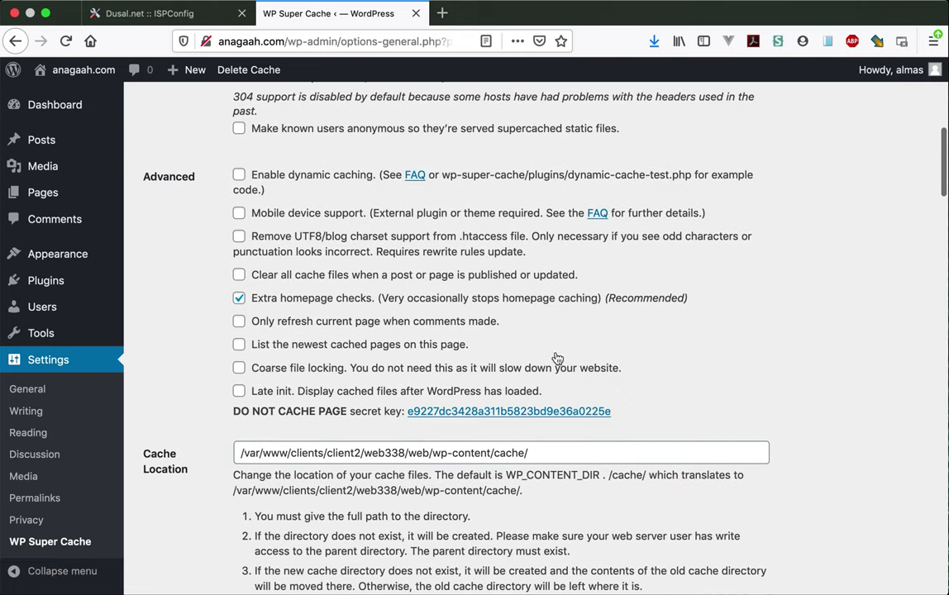
pyautogui.scroll(-6, 277, 420)
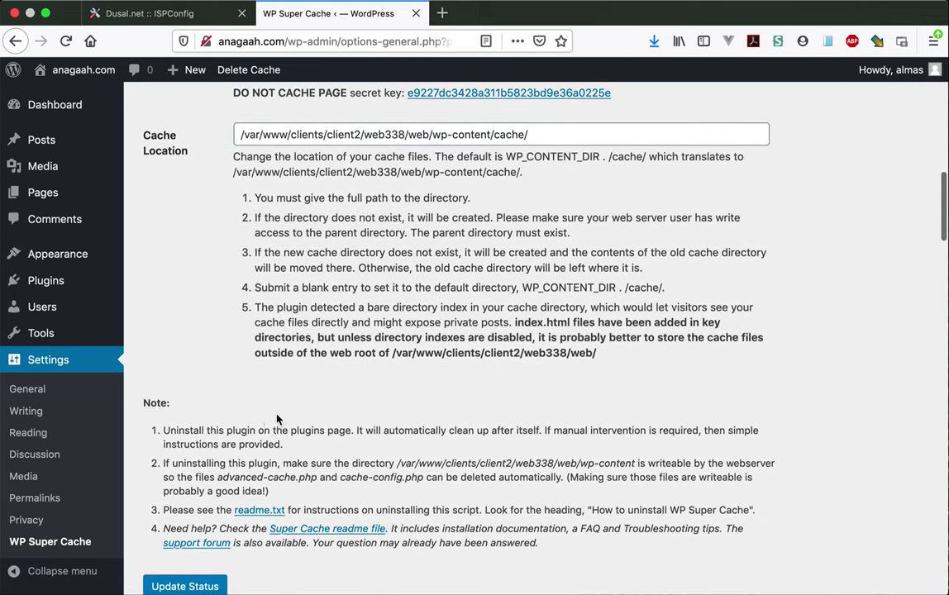
pyautogui.scroll(-2, 170, 421)
pyautogui.click(190, 499)
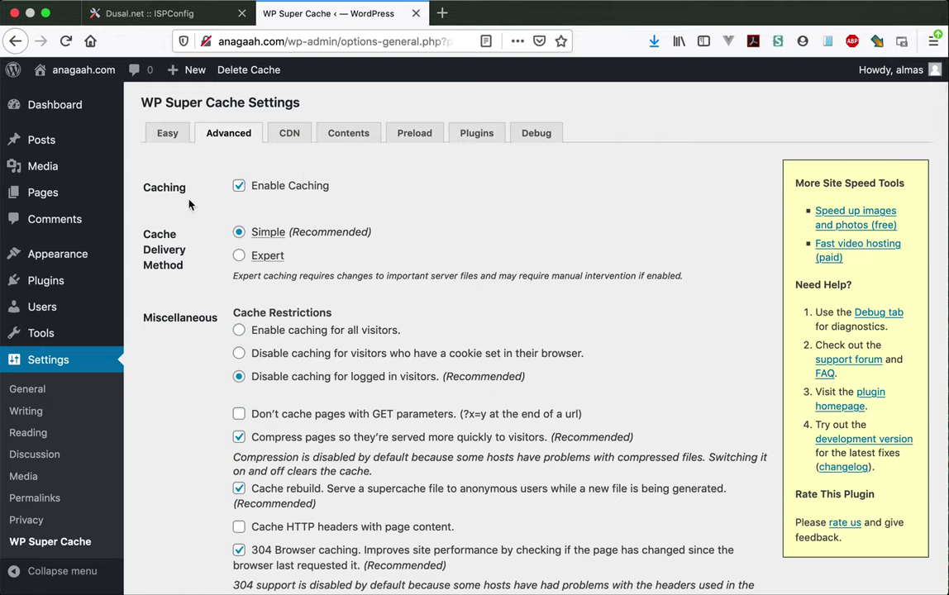
pyautogui.scroll(-4, 248, 397)
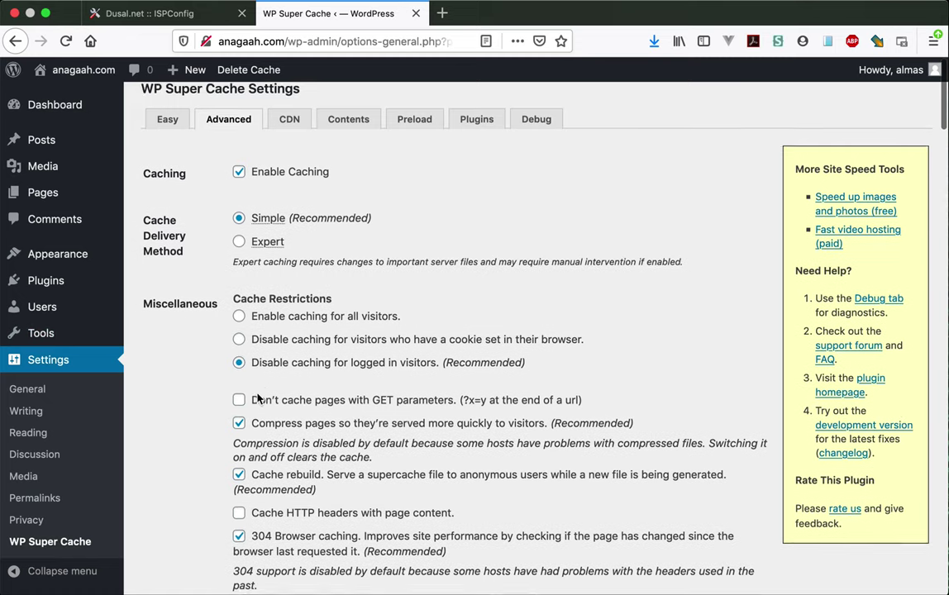
pyautogui.scroll(-2, 301, 430)
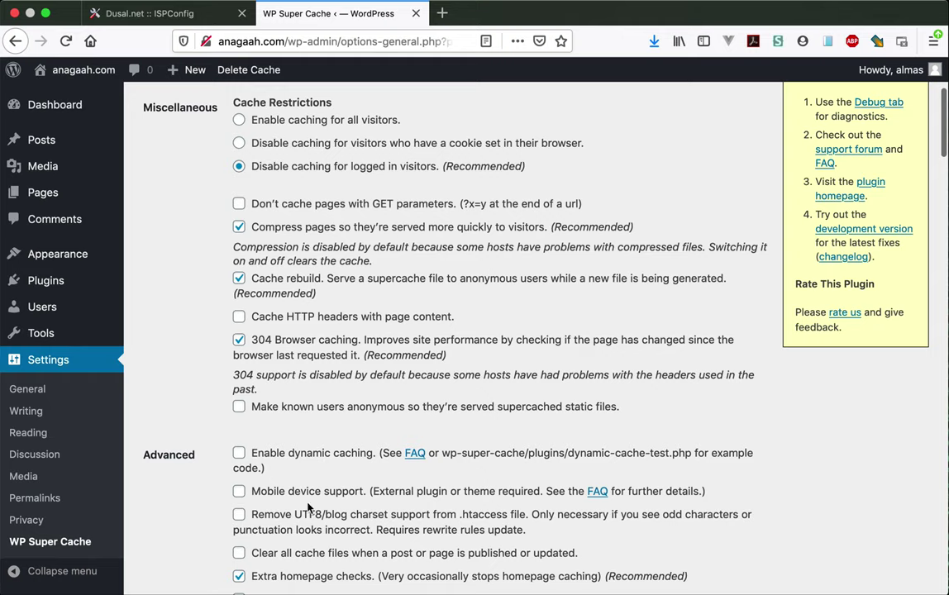
# Go to the page for adding new plugins and search the plugin directory for "heartbeat"
pyautogui.moveTo(88, 276)
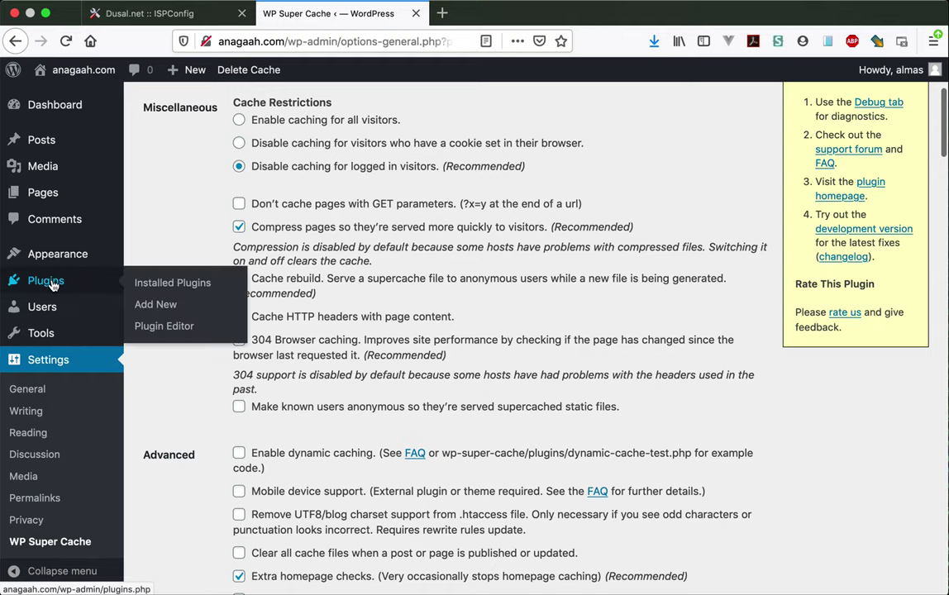
pyautogui.click(160, 304)
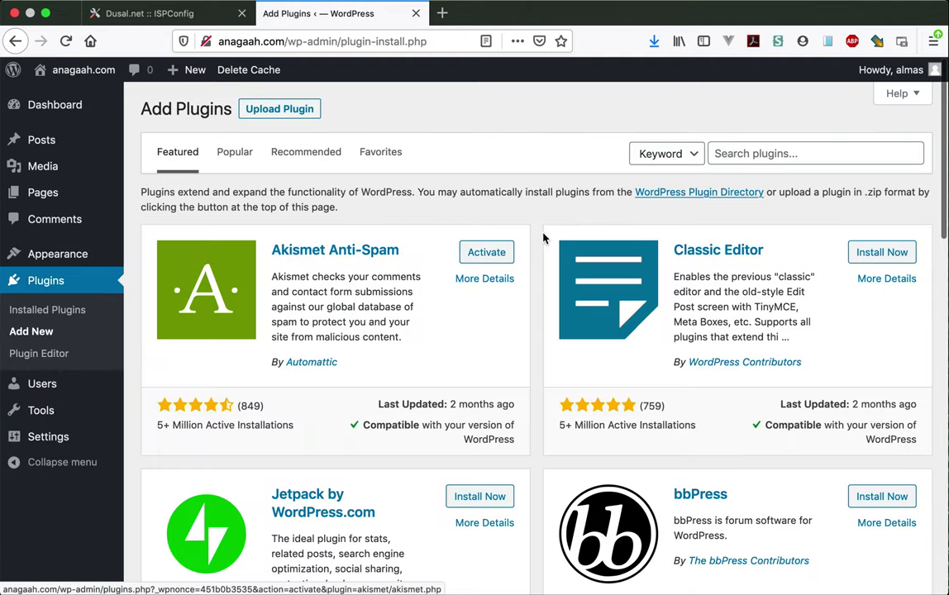
pyautogui.click(773, 154)
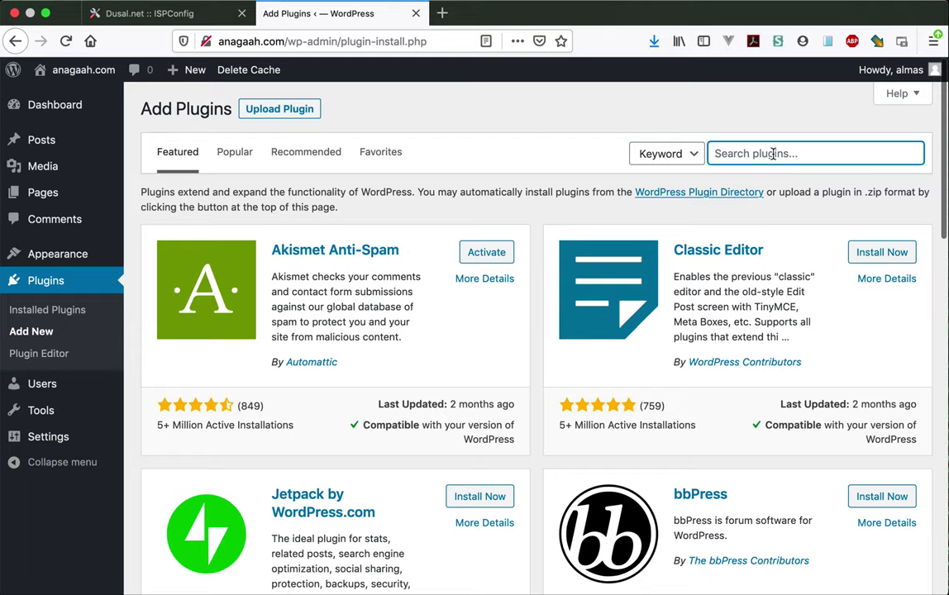
pyautogui.write('heartbeat')
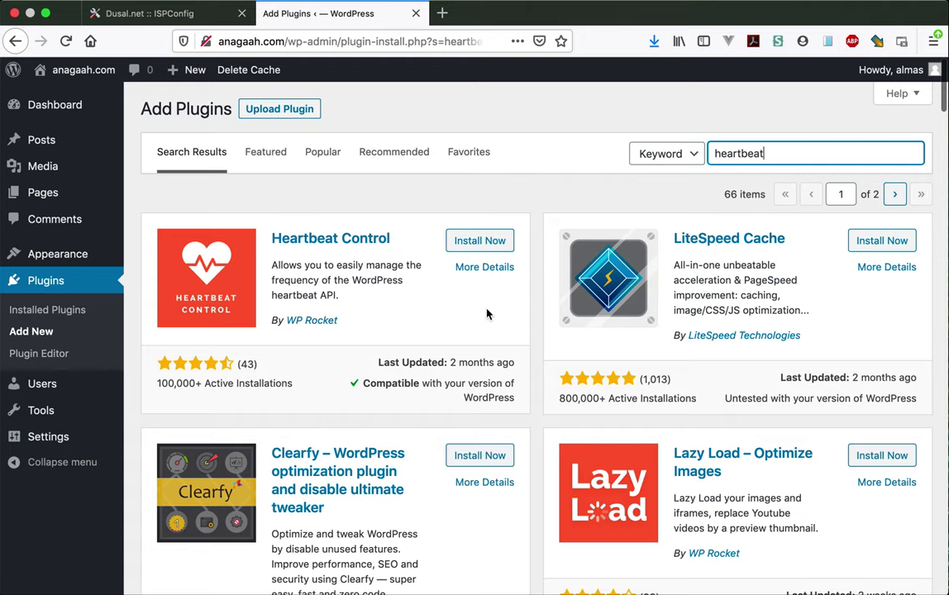
# Look through the found plugins, then install and activate Heartbeat Control by WP Rocket
pyautogui.scroll(-1, 414, 298)
pyautogui.scroll(-10, 415, 298)
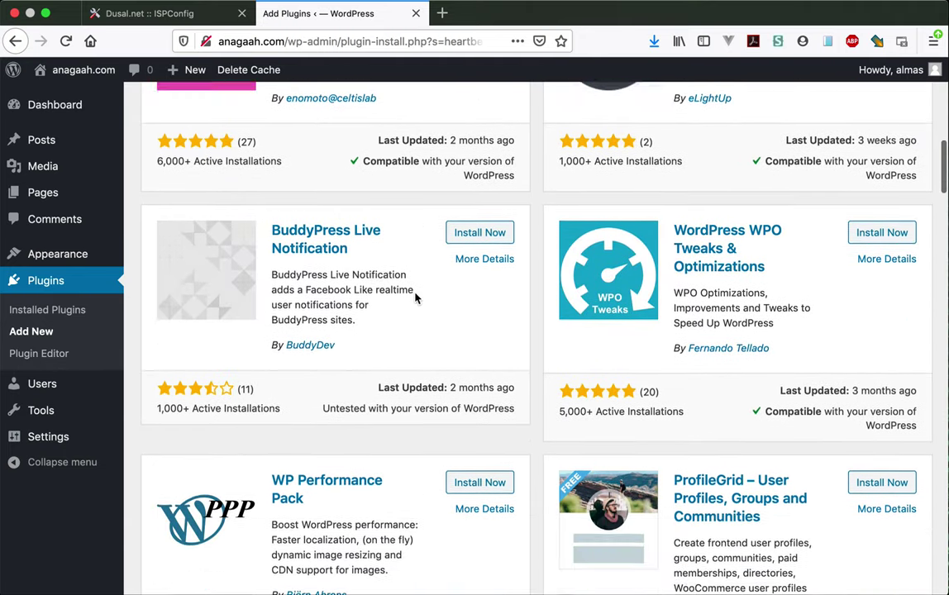
pyautogui.scroll(10, 414, 298)
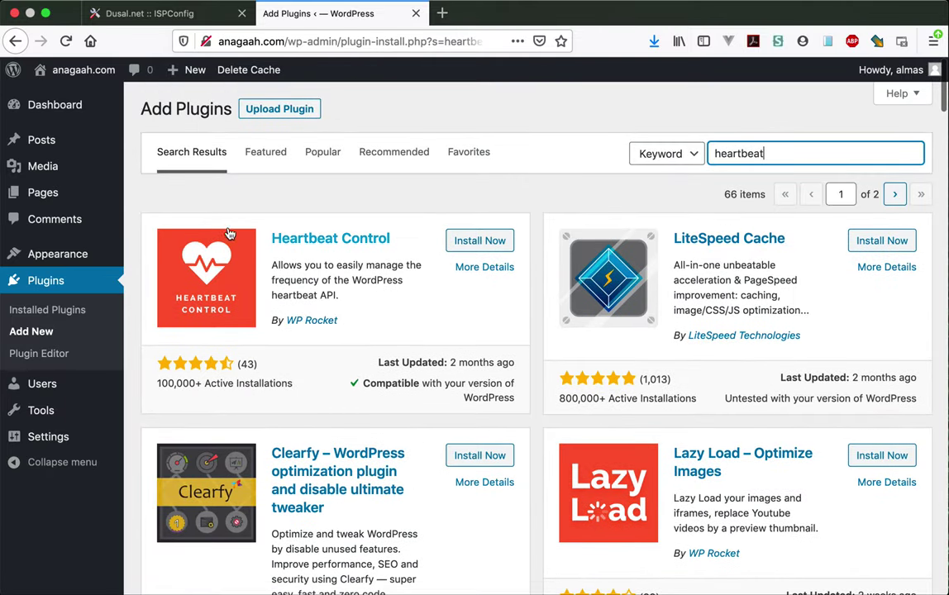
pyautogui.click(479, 241)
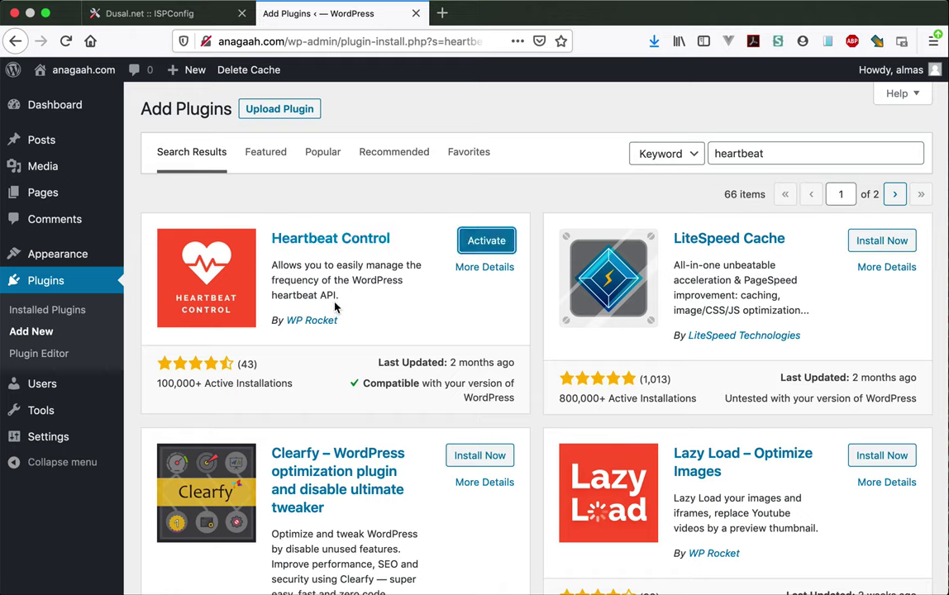
pyautogui.click(497, 241)
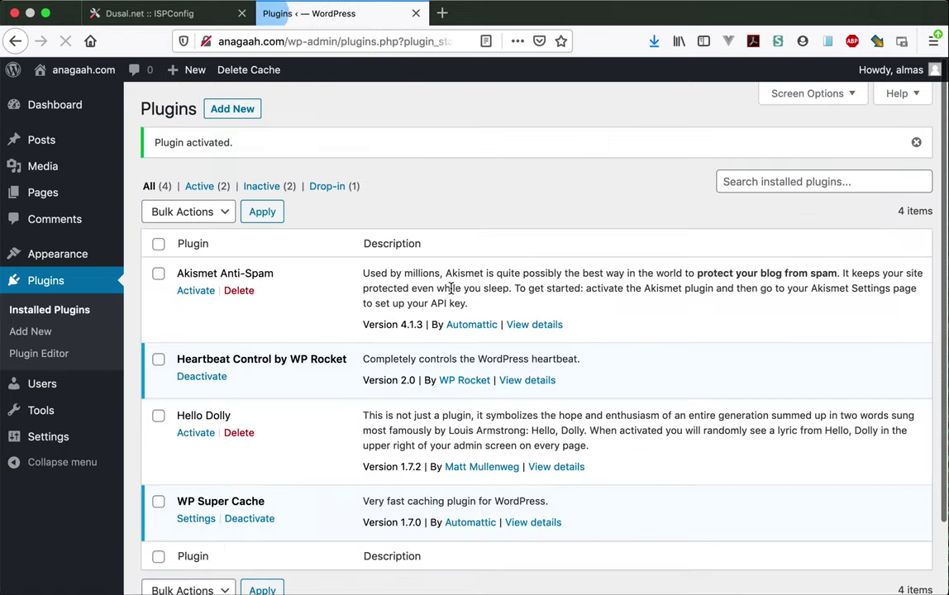
# Open the settings page of the Heartbeat Control plugin
pyautogui.scroll(-2, 353, 328)
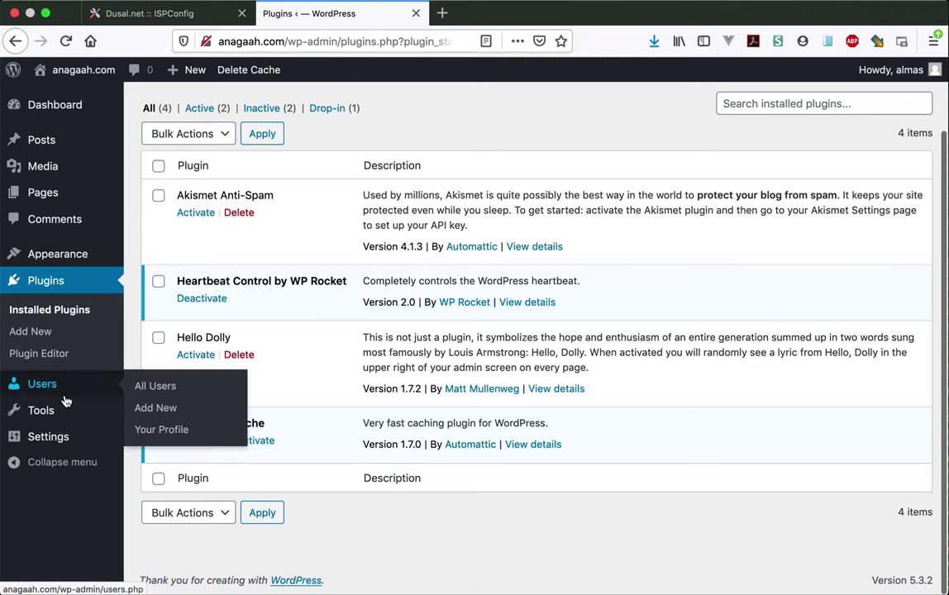
pyautogui.moveTo(36, 438)
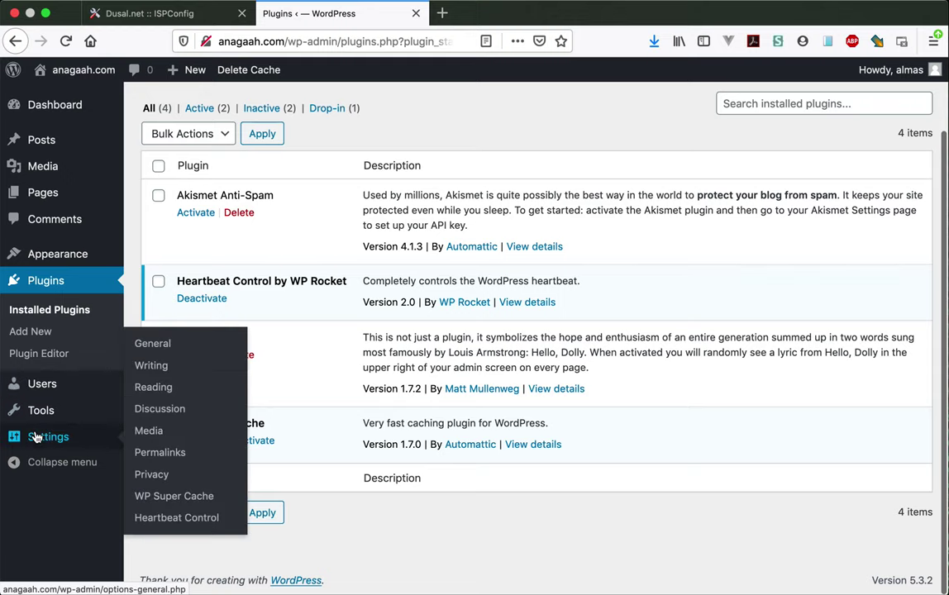
pyautogui.click(197, 519)
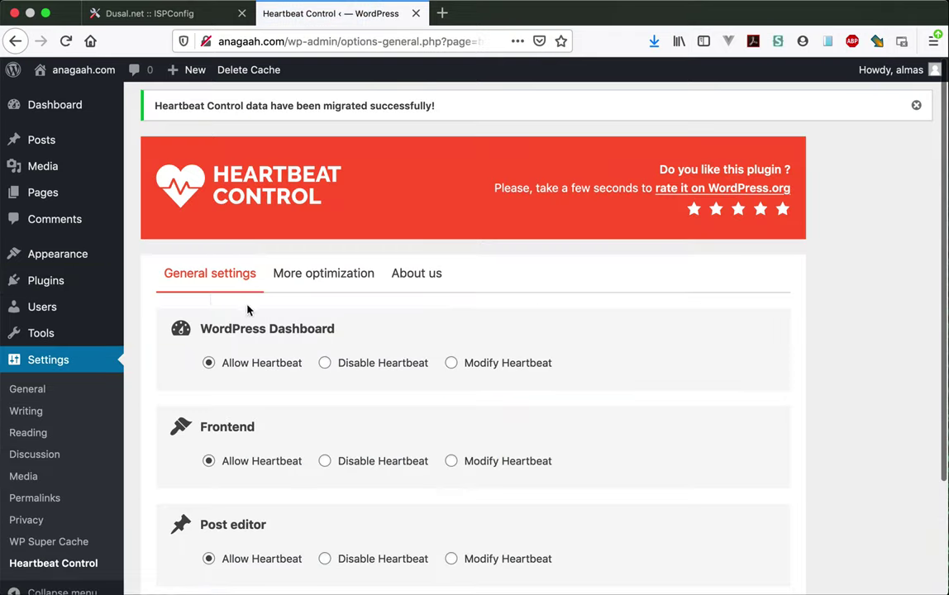
# Disable Heartbeat for the WordPress Dashboard, the Frontend and the Post editor, and save the changes
pyautogui.scroll(-3, 248, 310)
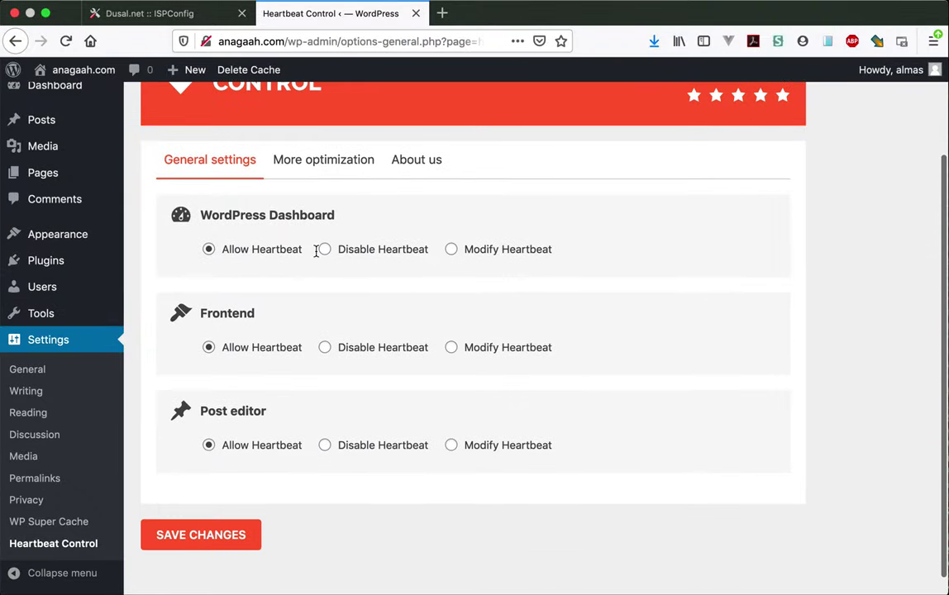
pyautogui.click(324, 250)
pyautogui.click(324, 348)
pyautogui.click(324, 446)
pyautogui.click(229, 537)
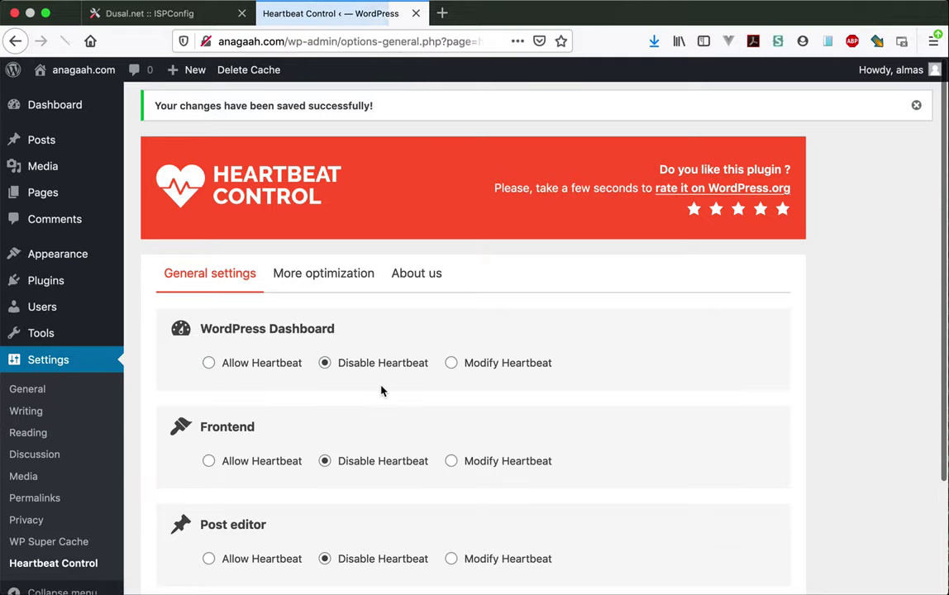
# Visit the live site, look over its home page and open the May 2016 archive to check how quickly pages load
pyautogui.click(80, 94)
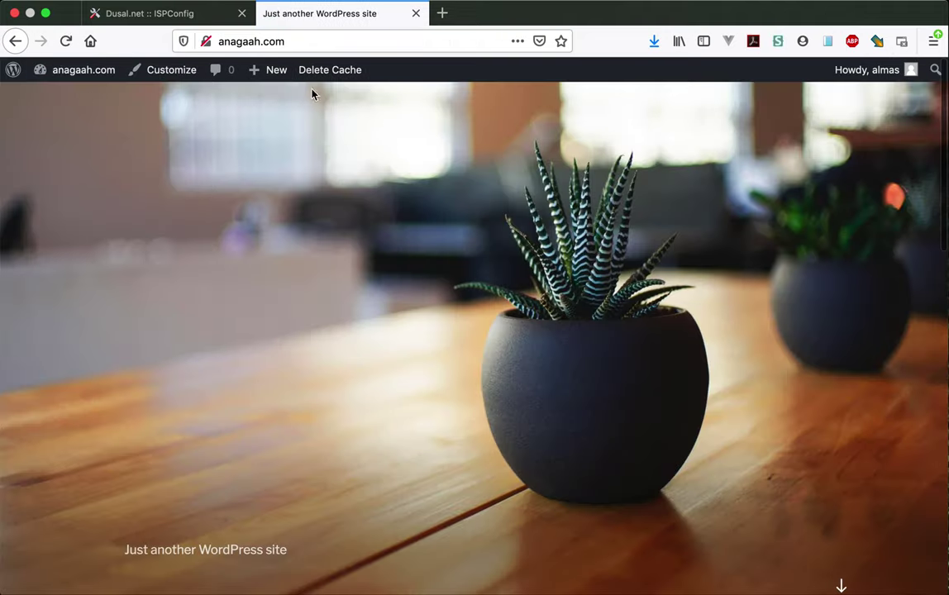
pyautogui.scroll(-15, 261, 555)
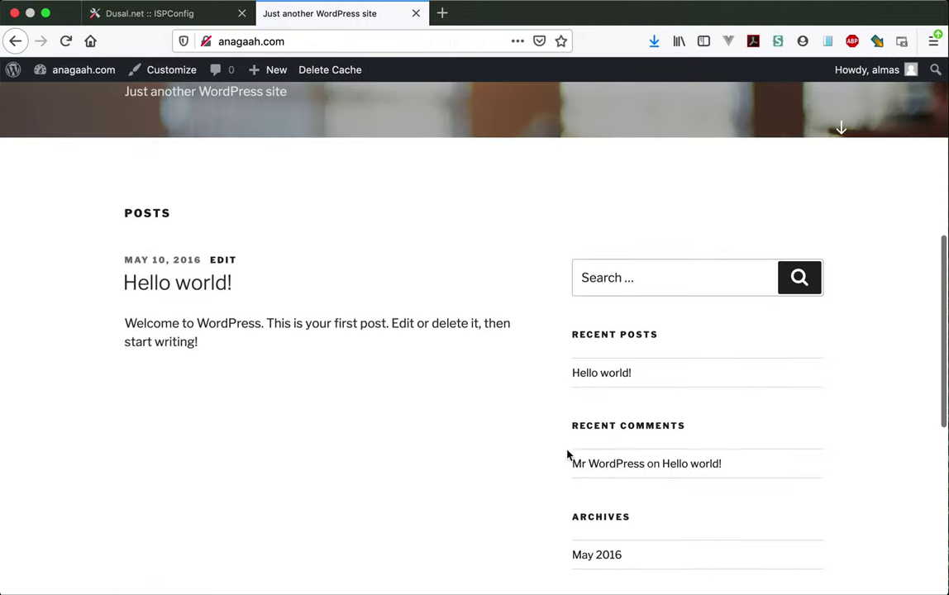
pyautogui.scroll(4, 588, 355)
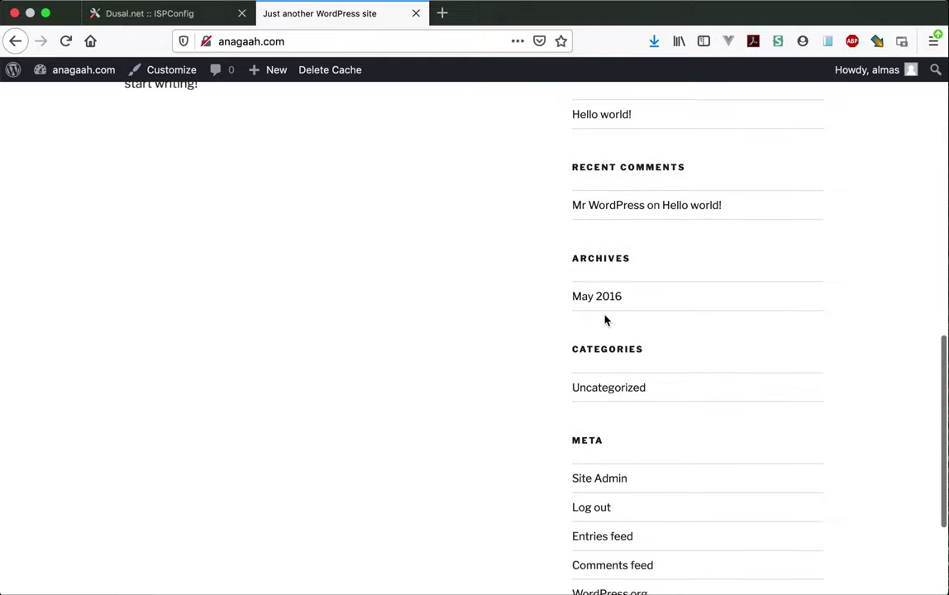
pyautogui.click(597, 296)
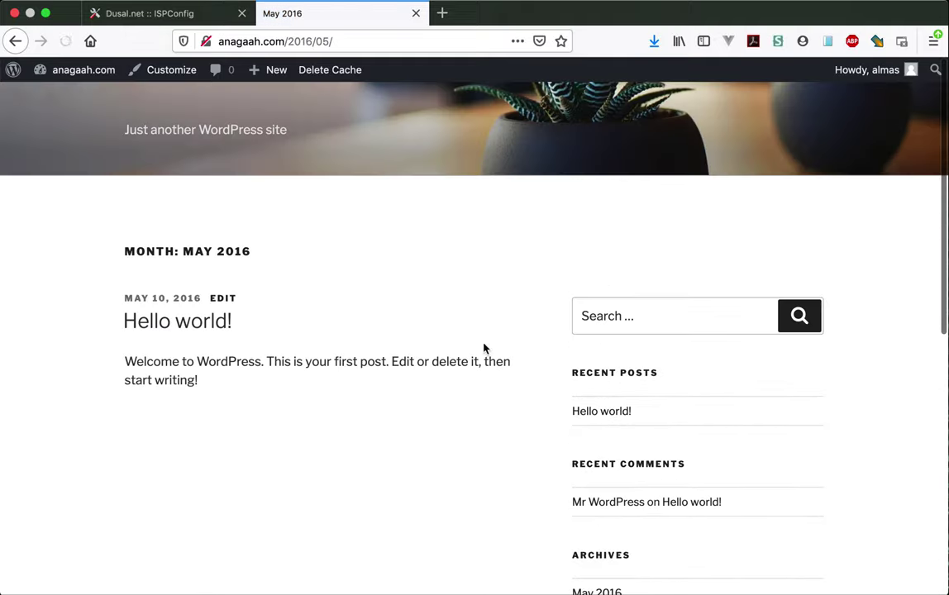
pyautogui.scroll(-5, 412, 334)
pyautogui.scroll(-4, 412, 334)
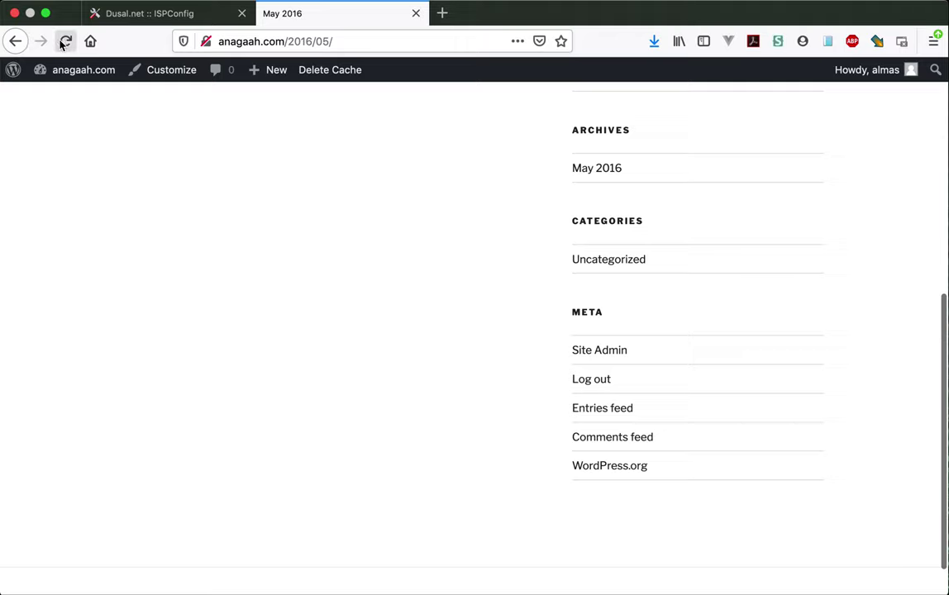
# Reload the May 2016 archive page twice to test its loading speed
pyautogui.click(381, 42)
pyautogui.press('Return')
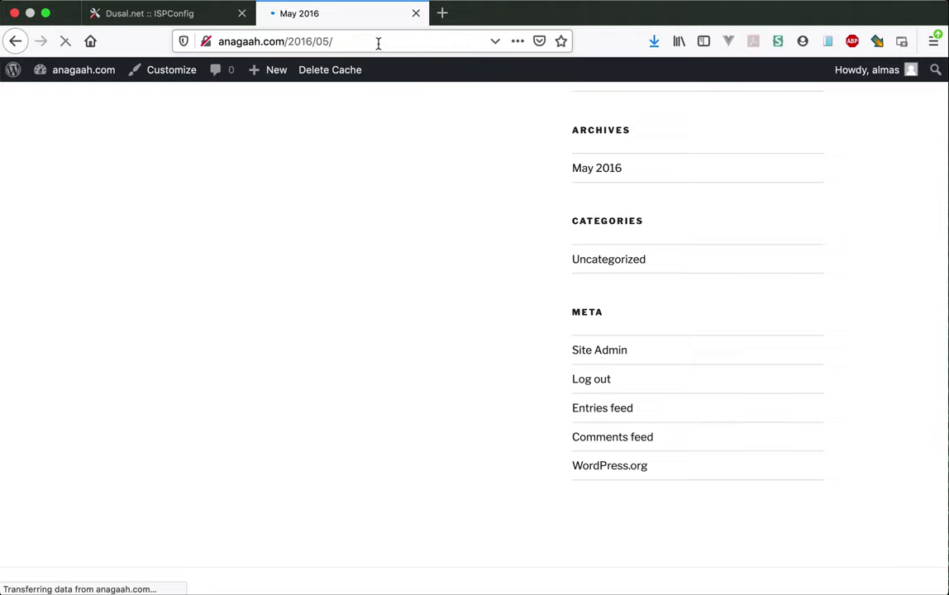
pyautogui.click(66, 42)
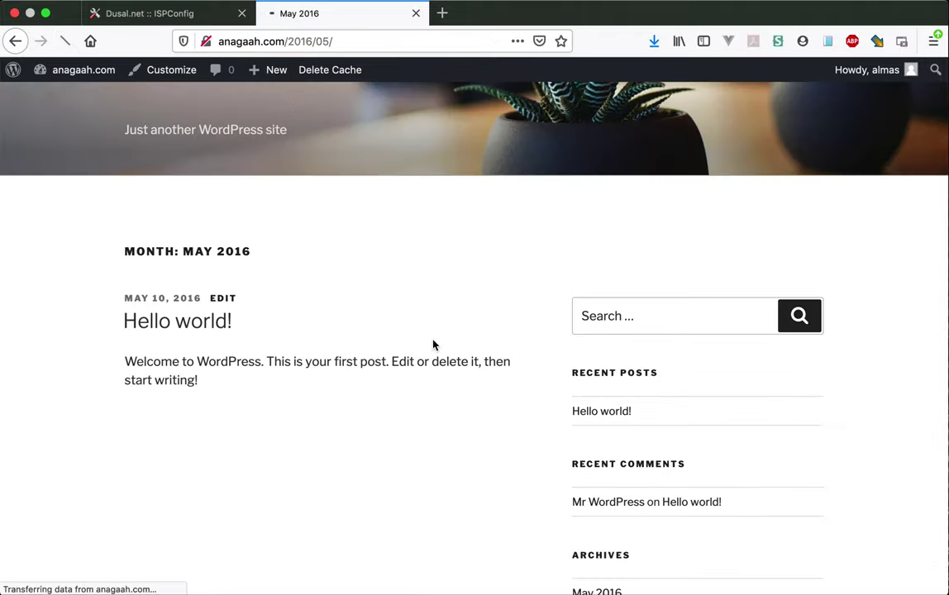
# Return from the archive page to the site's WordPress admin dashboard
pyautogui.scroll(-5, 612, 430)
pyautogui.scroll(-3, 621, 362)
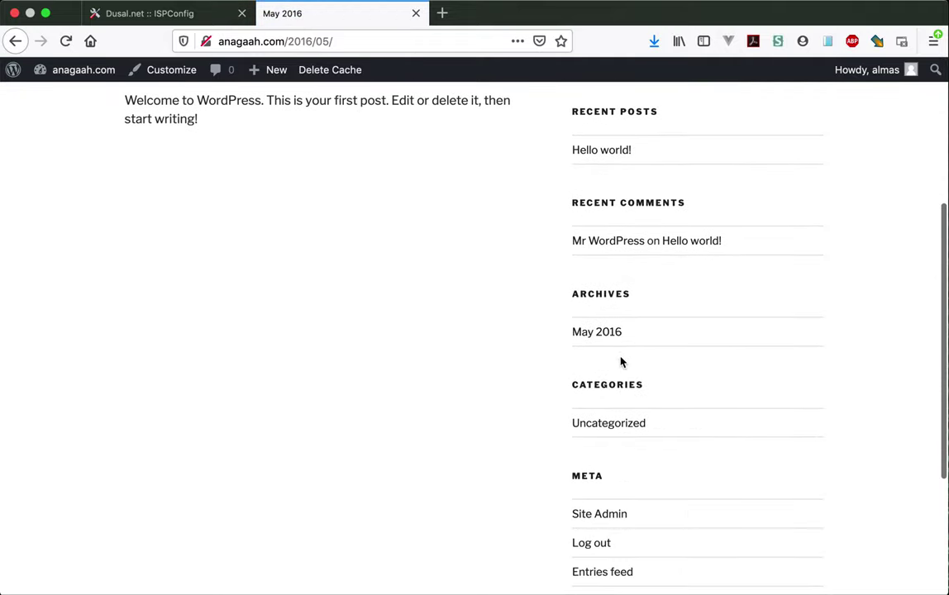
pyautogui.click(597, 373)
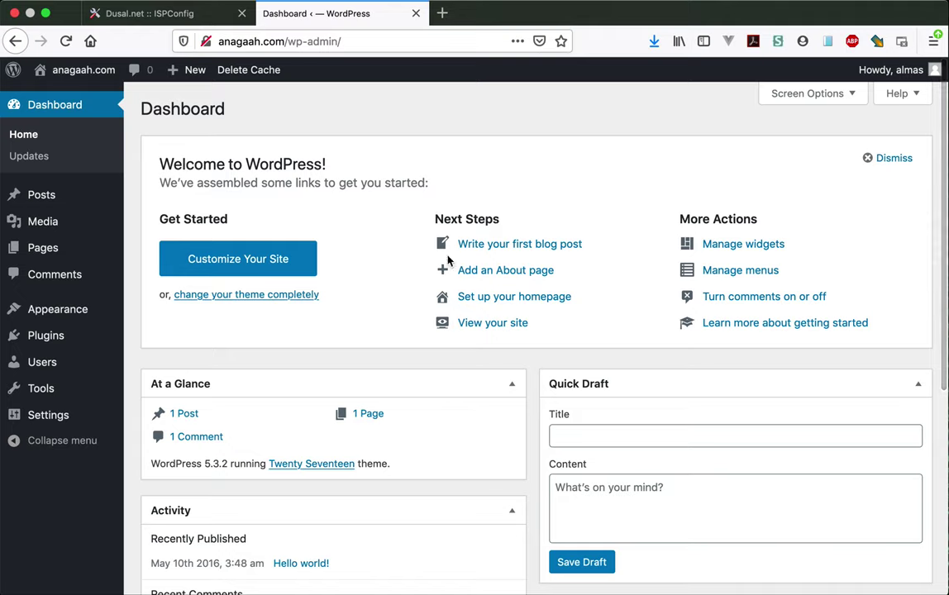
pyautogui.moveTo(74, 398)
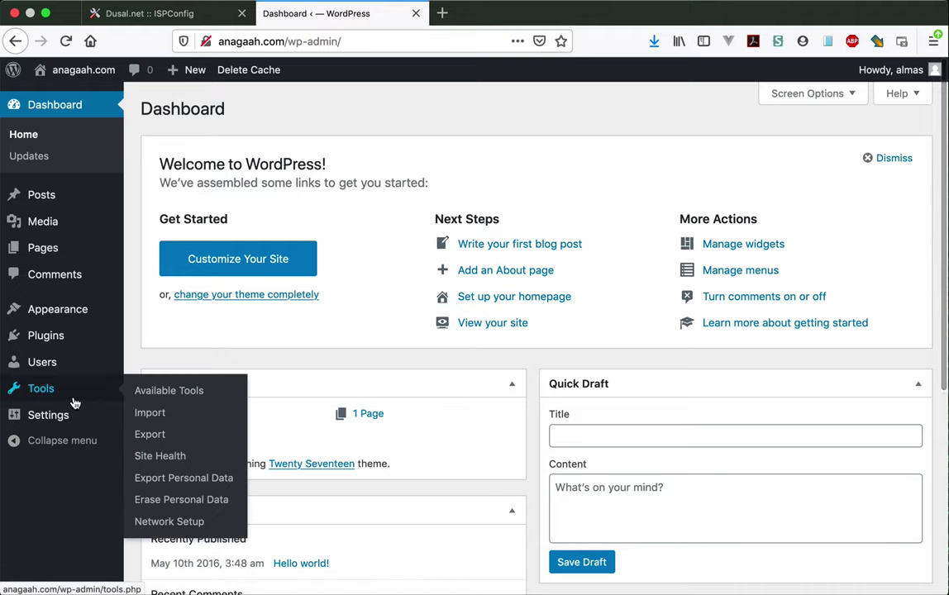